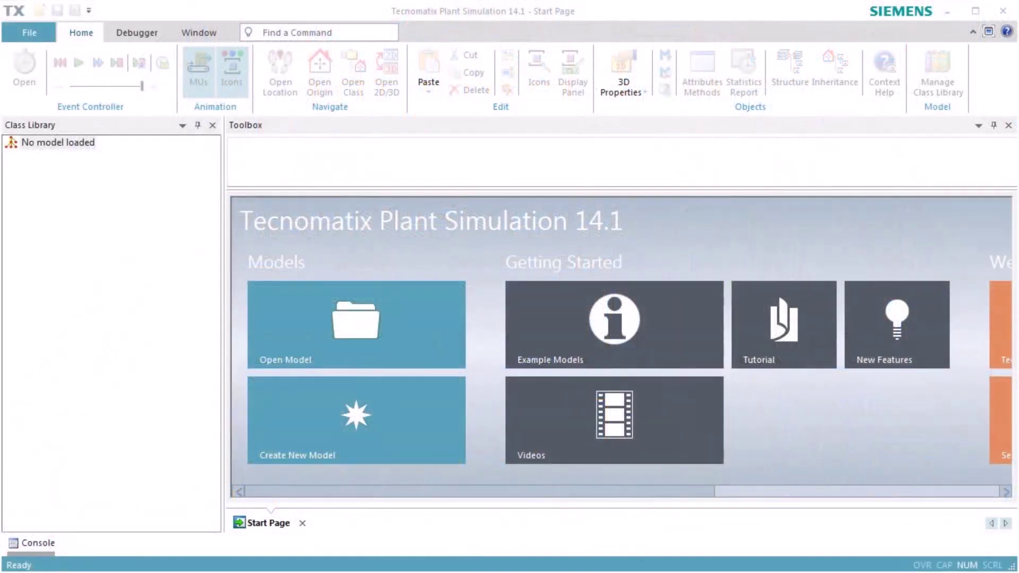
# - Create a new empty model and load the Crane library, version 14.1.0
pyautogui.click(419, 423)
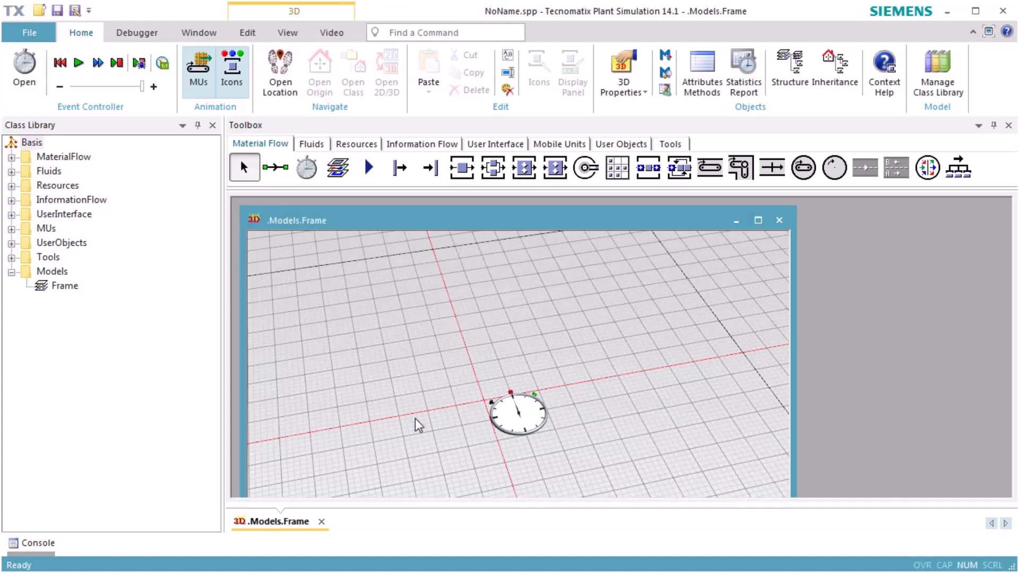
pyautogui.click(937, 80)
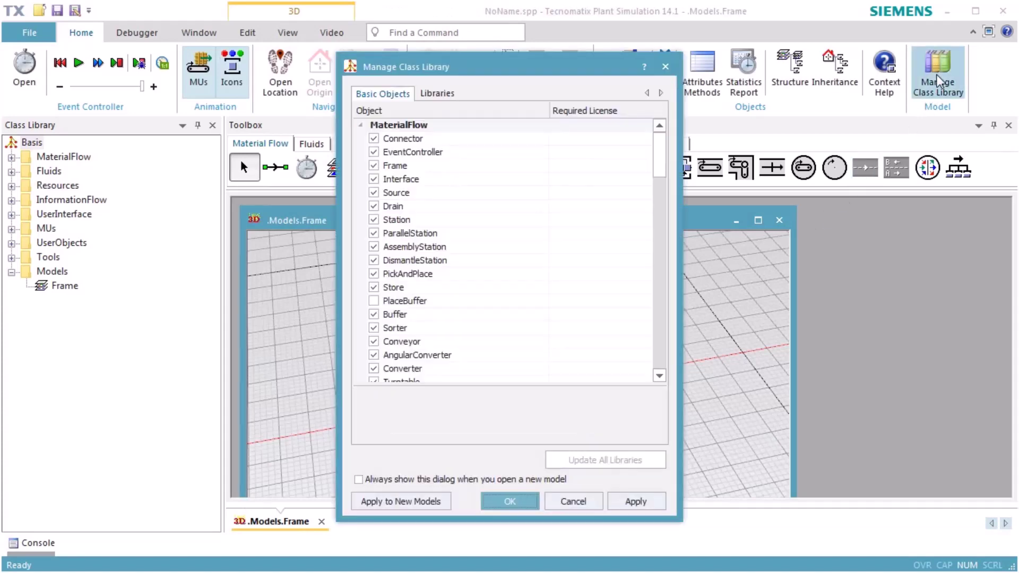
pyautogui.click(435, 93)
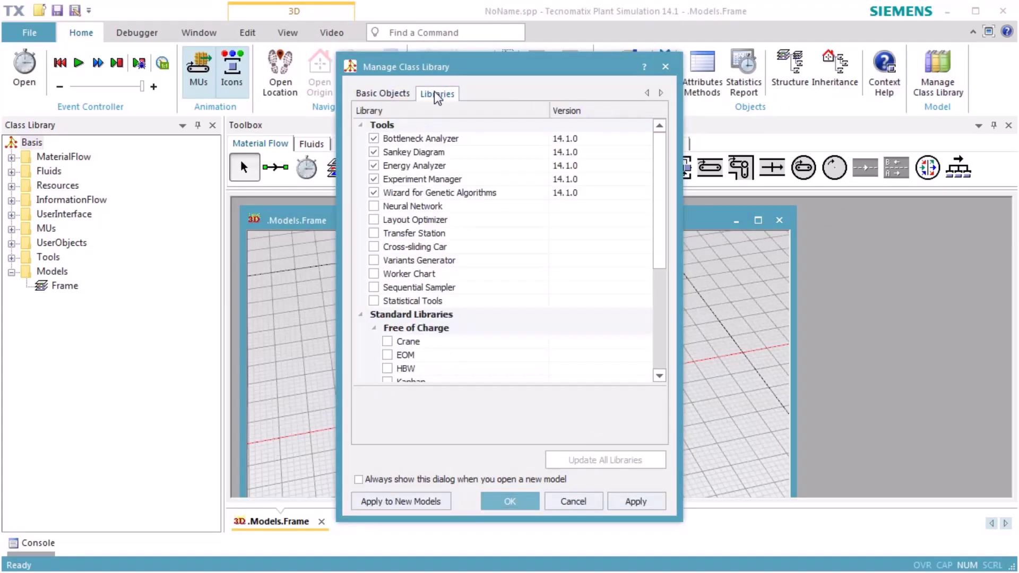
pyautogui.click(387, 342)
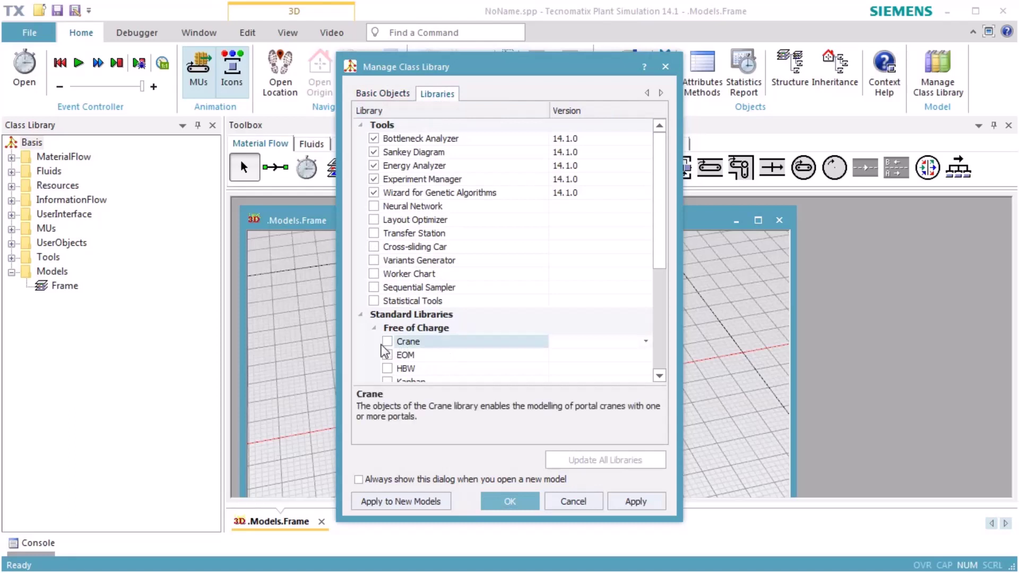
pyautogui.click(645, 342)
pyautogui.click(631, 354)
pyautogui.click(525, 503)
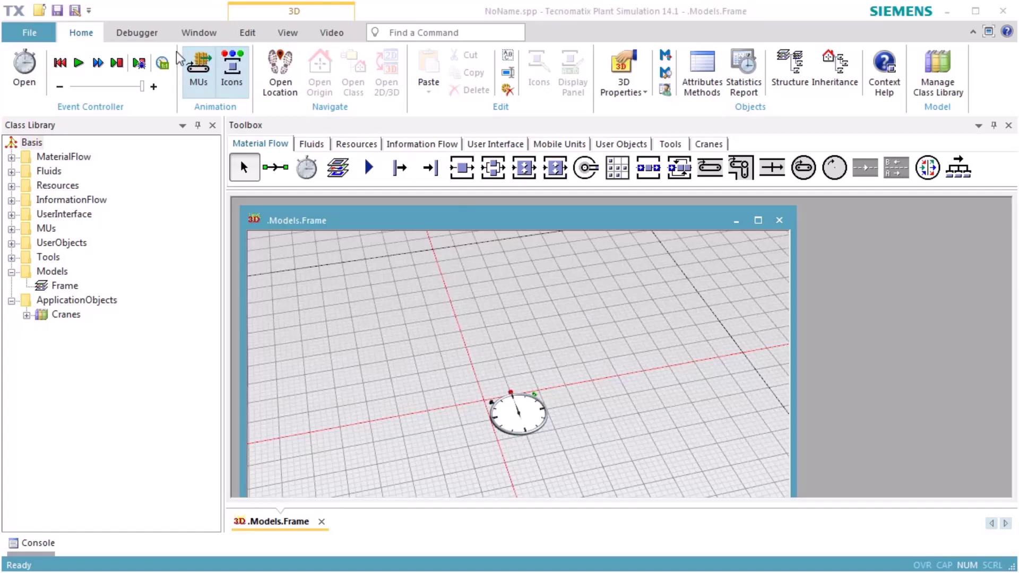
# - Turn on Planning View, maximize the .Models.Frame window and pan the canvas up-left
pyautogui.click(288, 32)
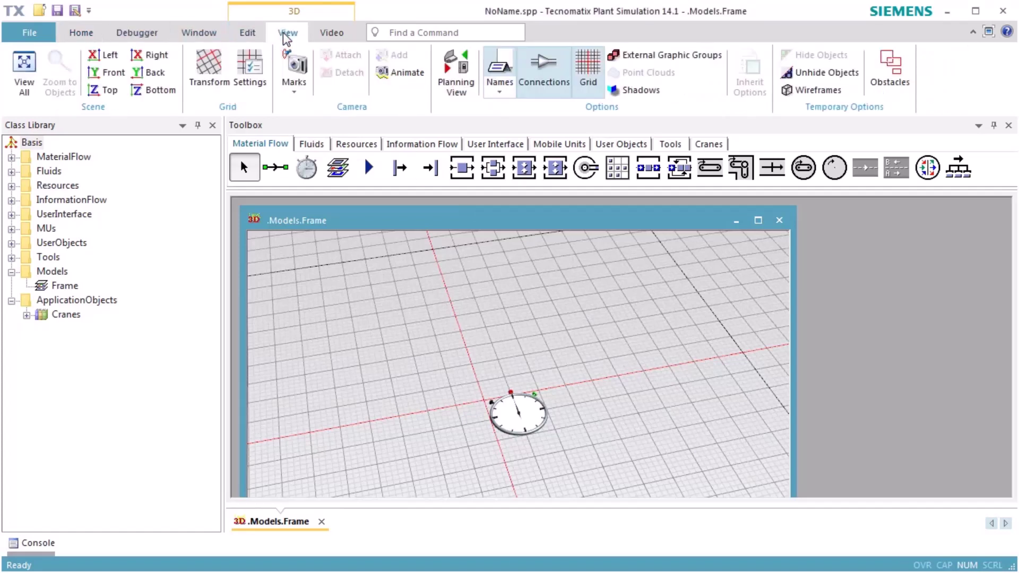
pyautogui.click(454, 85)
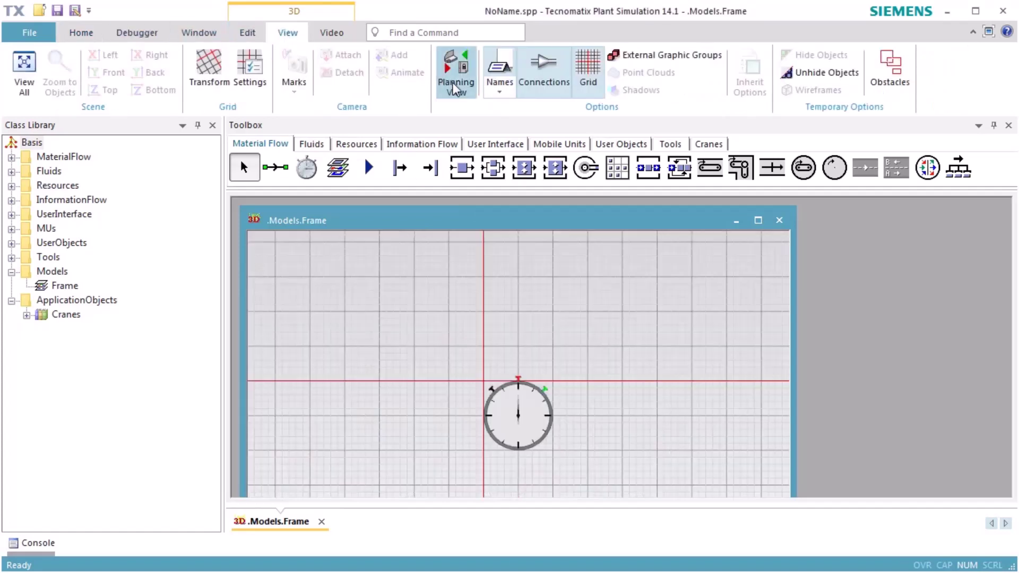
pyautogui.click(759, 222)
pyautogui.moveTo(871, 389); pyautogui.dragTo(451, 279)
pyautogui.scroll(-2, 559, 287)
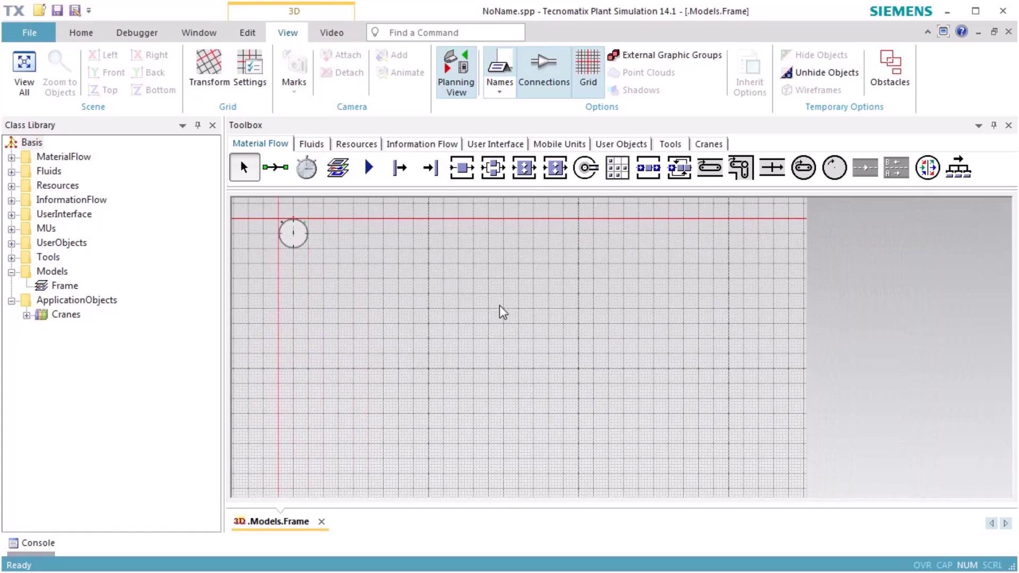
# - Place a Source at the top-left and four stations running diagonally down the frame
pyautogui.click(401, 170)
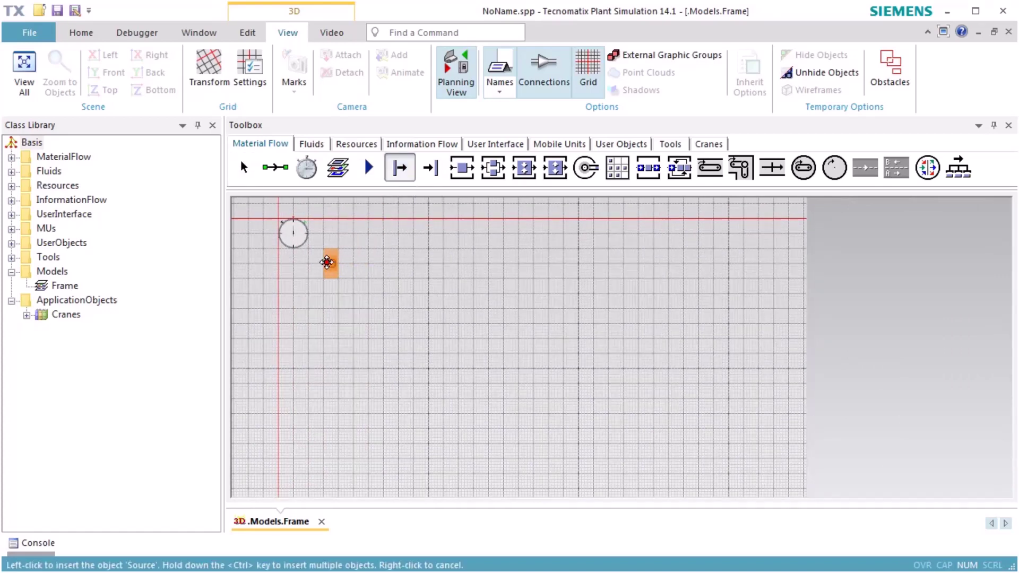
pyautogui.click(327, 264)
pyautogui.press('ctrl')
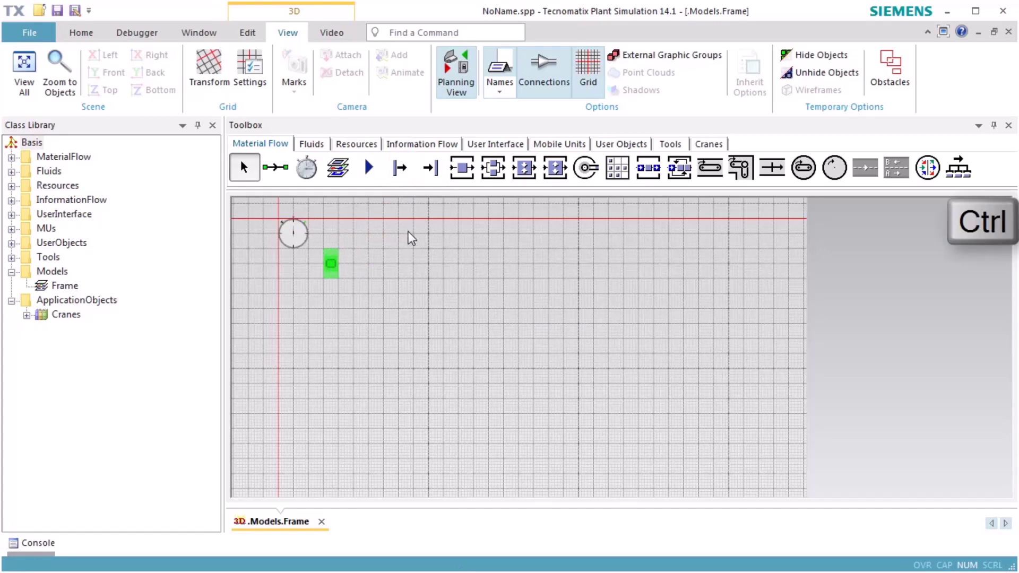
pyautogui.click(462, 168)
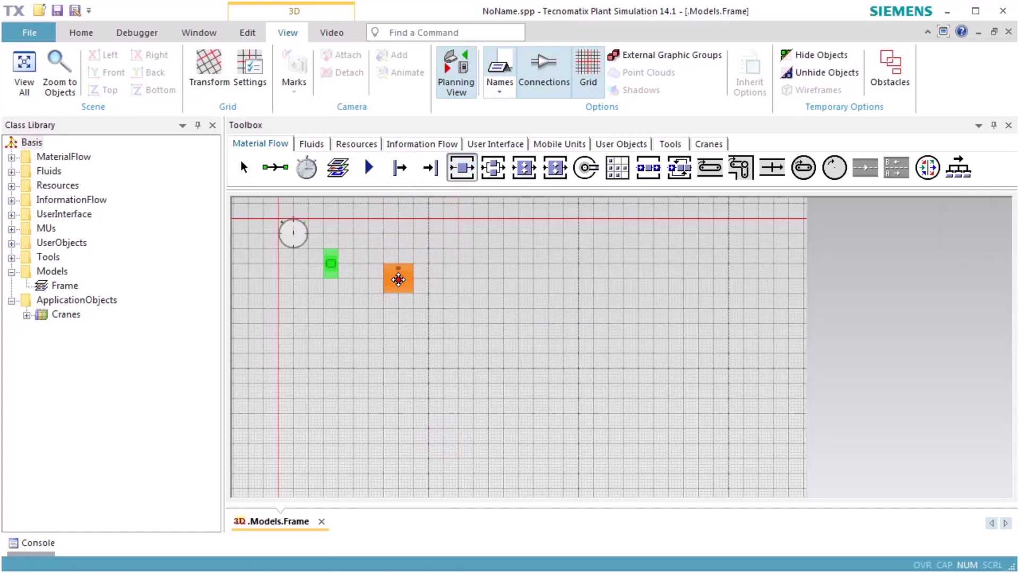
pyautogui.click(402, 272)
pyautogui.click(444, 338)
pyautogui.click(519, 401)
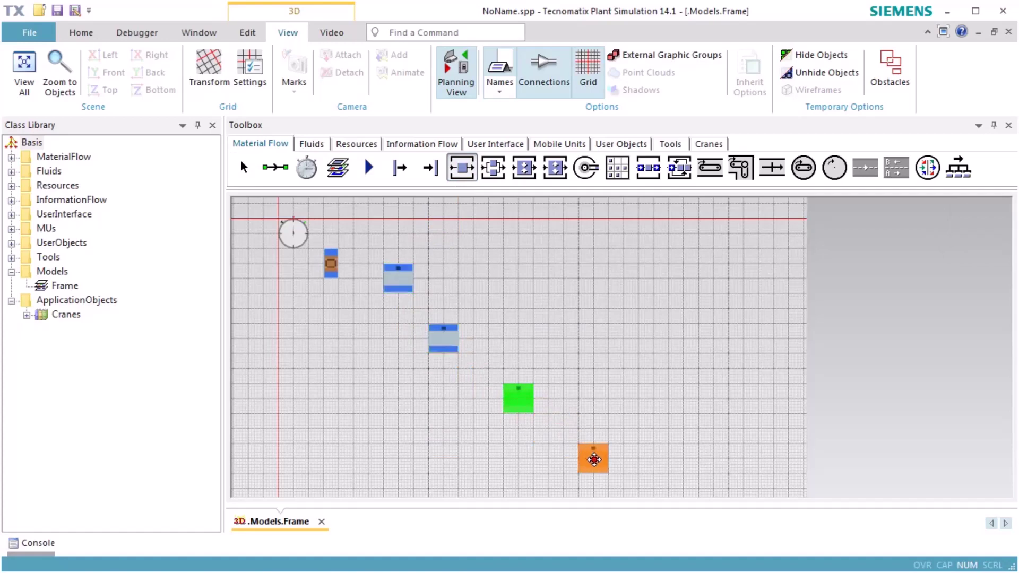
pyautogui.click(594, 457)
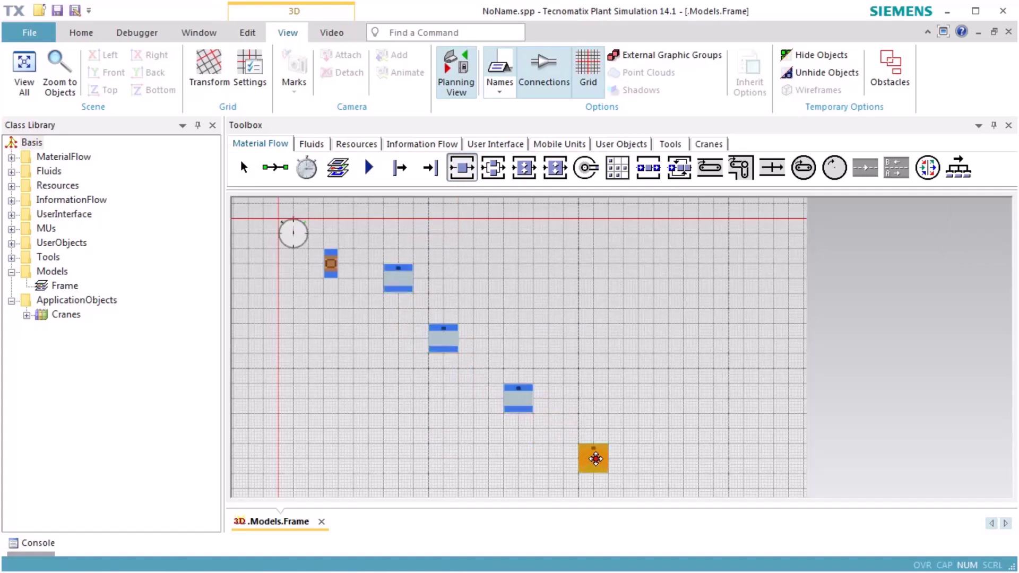
# - Place a Drain to the right of the fourth station
pyautogui.click(430, 168)
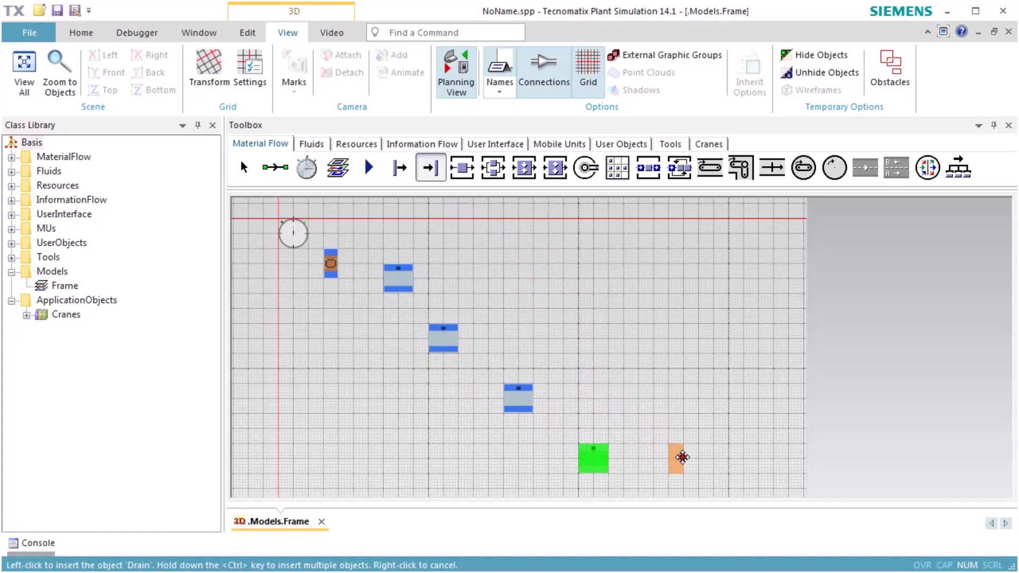
pyautogui.click(683, 458)
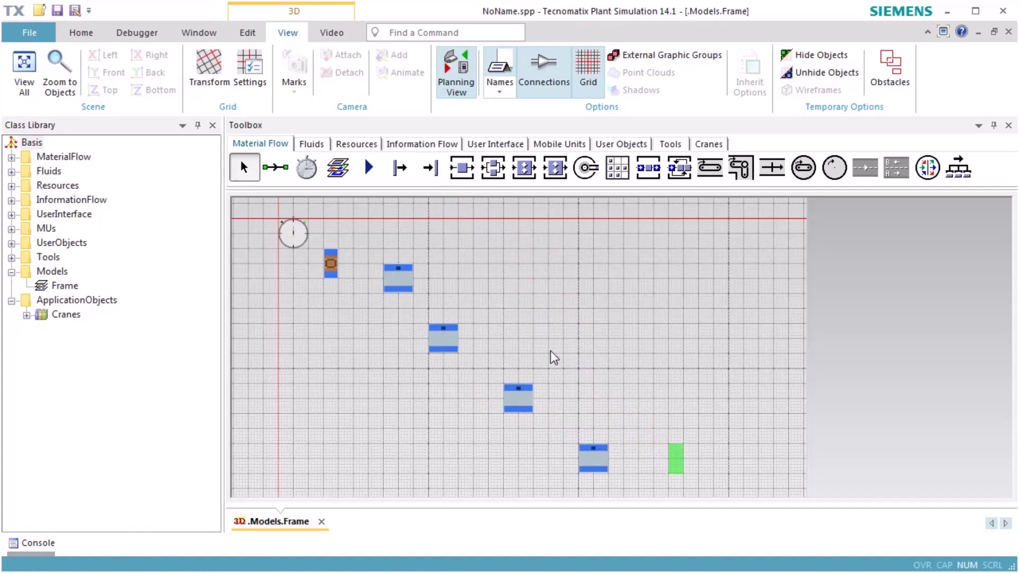
pyautogui.press('c')
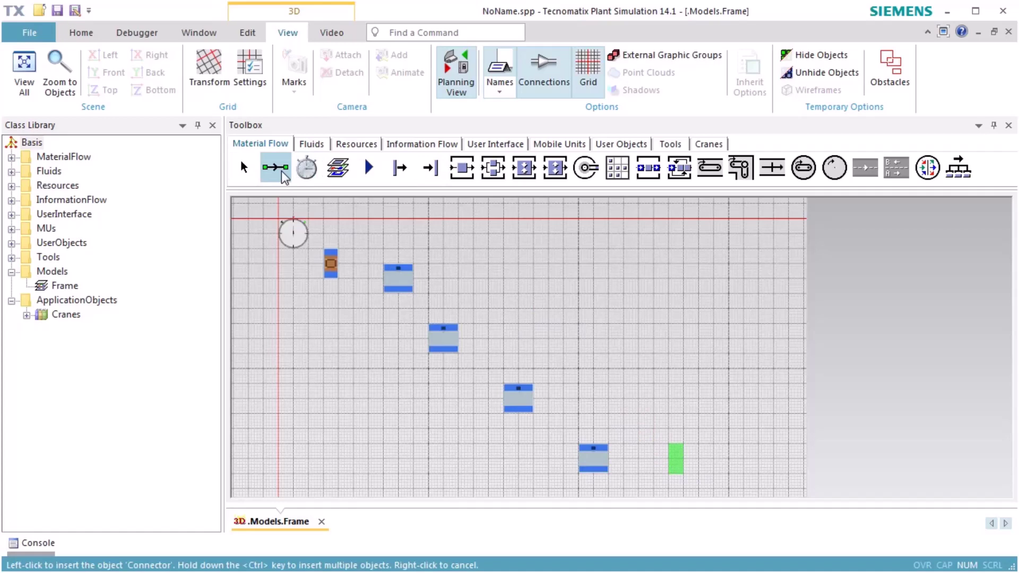
# - Link the Source to the first station and the fourth station to the Drain with connectors
pyautogui.click(329, 264)
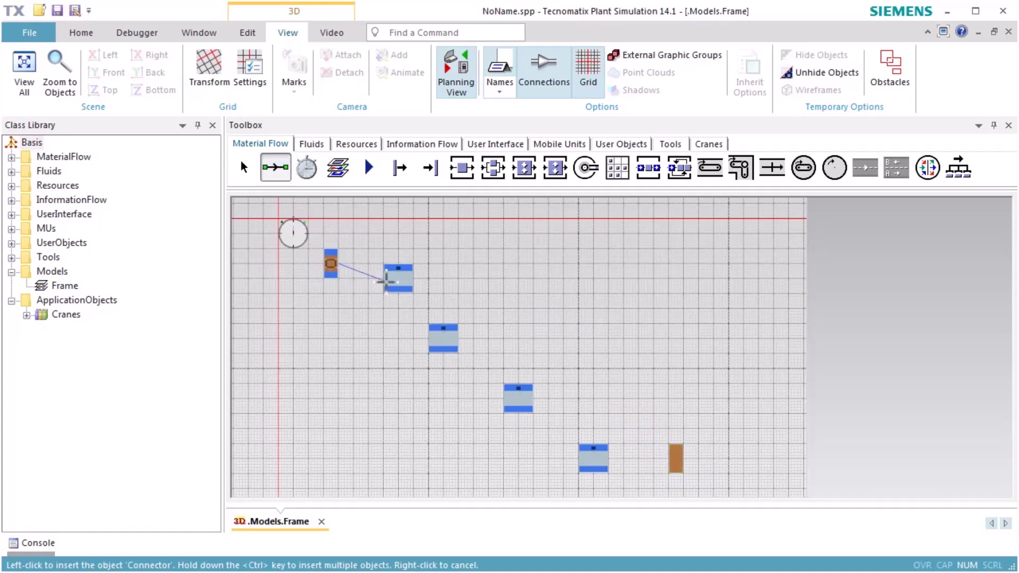
pyautogui.click(393, 278)
pyautogui.click(595, 460)
pyautogui.click(676, 459)
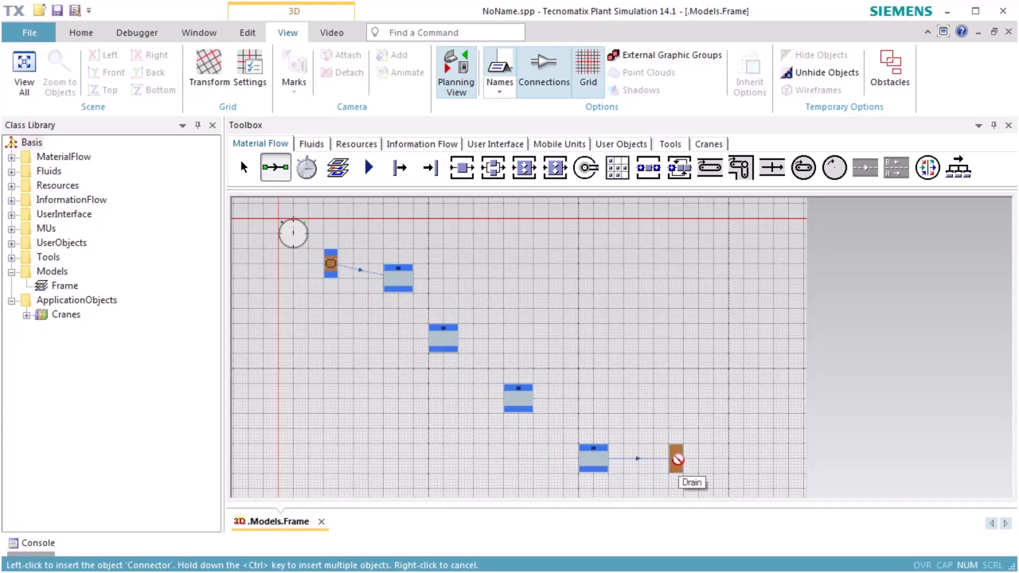
pyautogui.press('Escape')
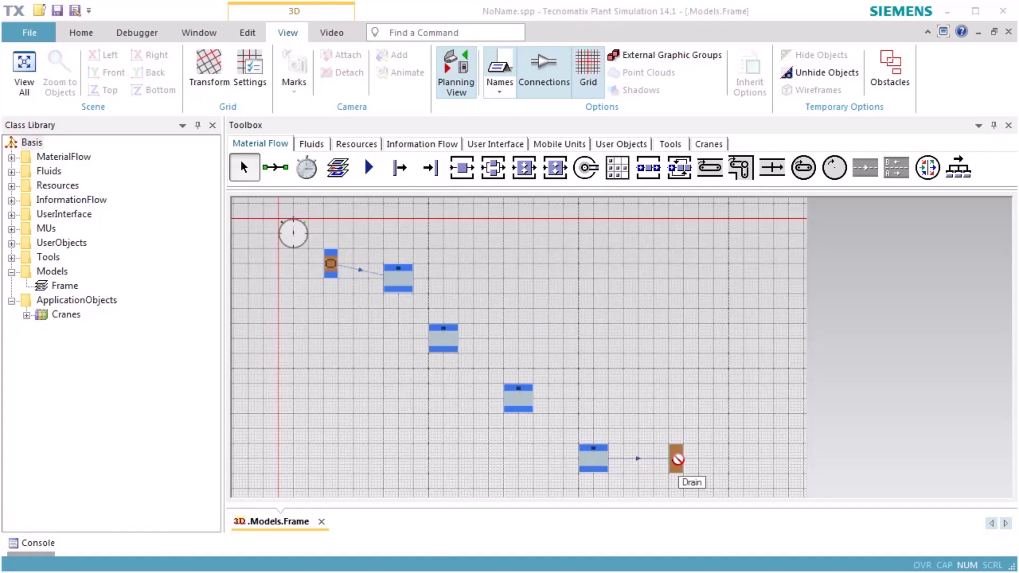
# - Draw a 23.345 m GantryLoader rail diagonally from near the first station toward the Drain
pyautogui.click(717, 145)
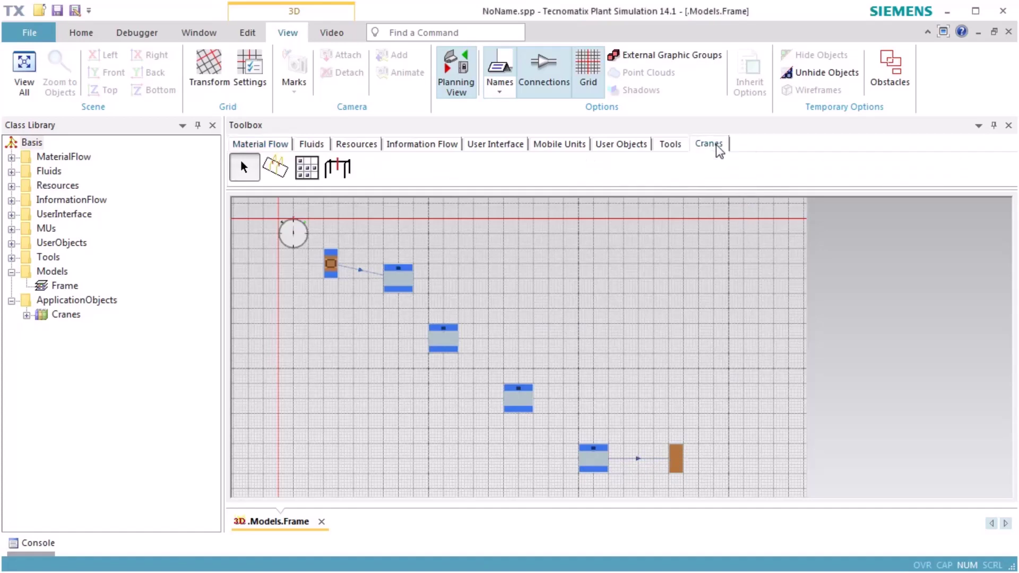
pyautogui.click(338, 168)
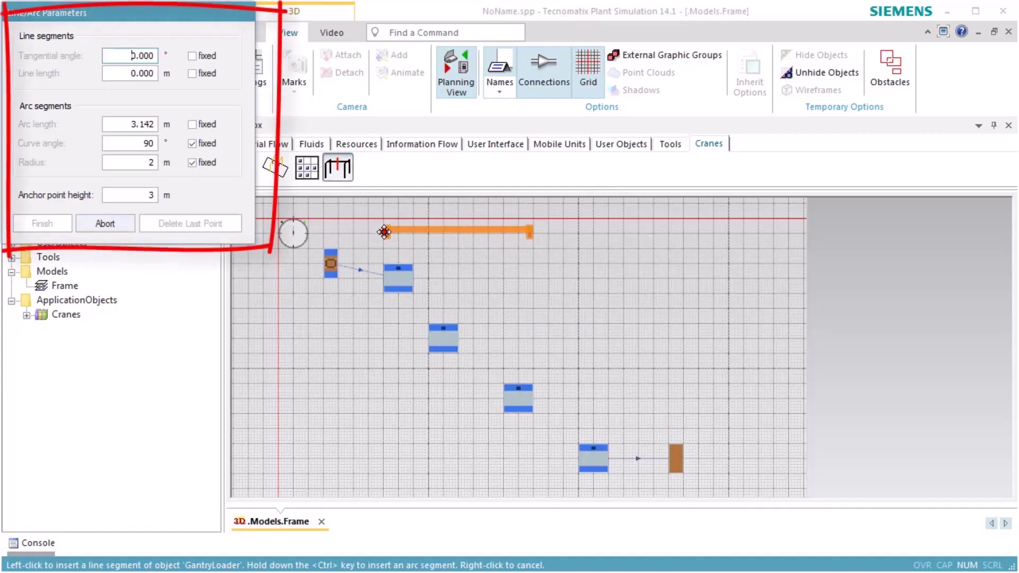
pyautogui.click(375, 235)
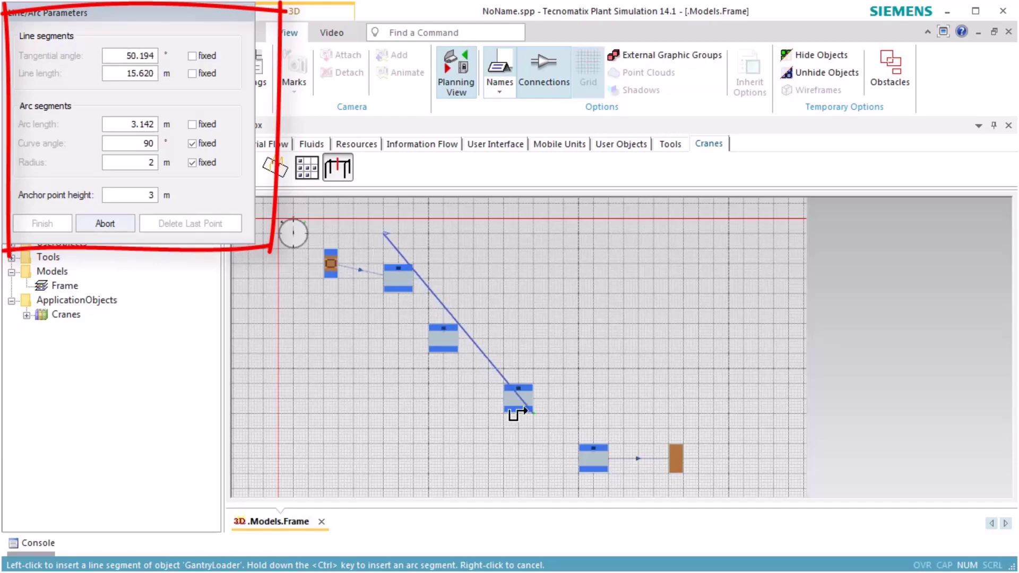
pyautogui.click(621, 494)
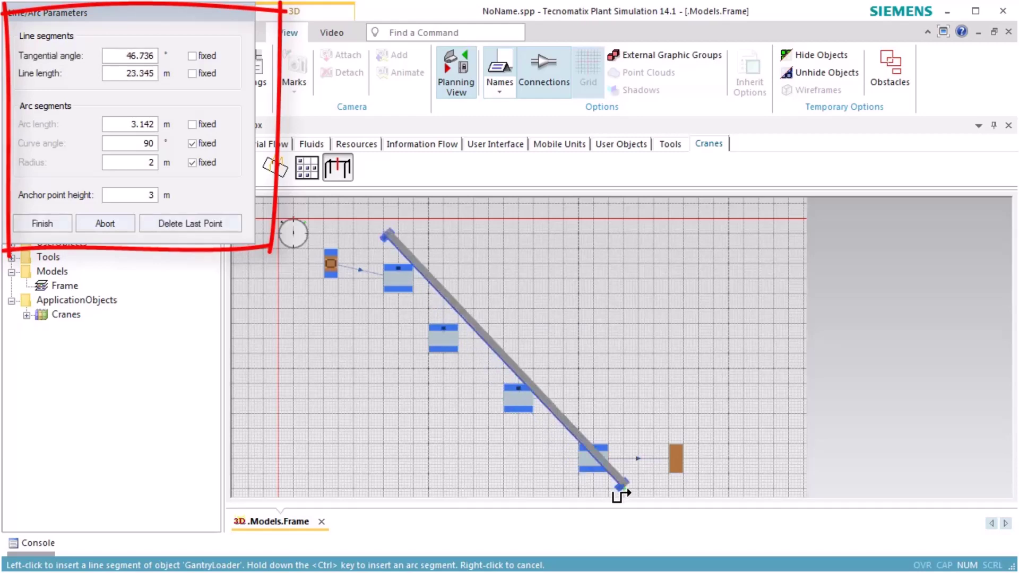
pyautogui.rightClick(645, 492)
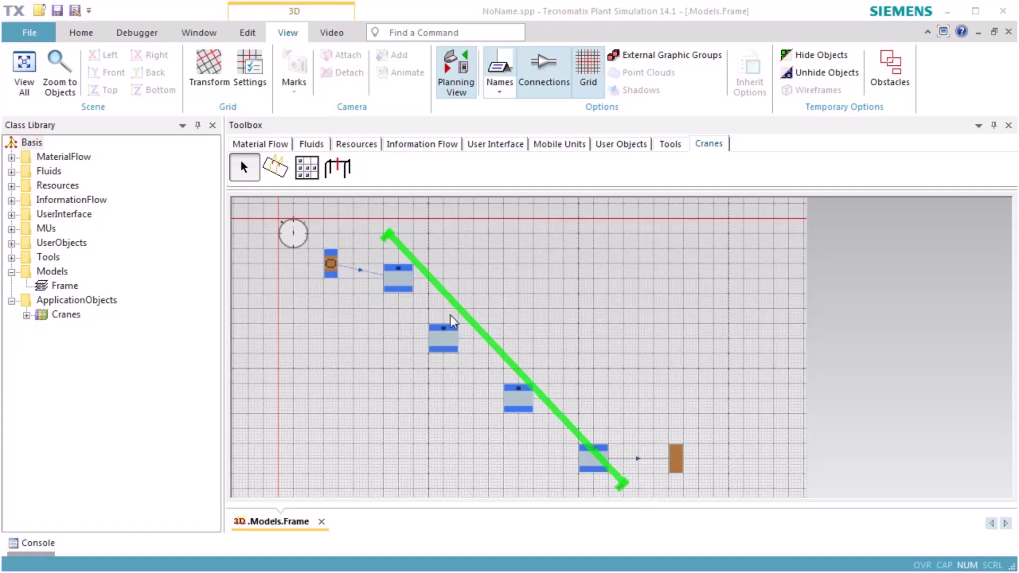
# - Drag the stations onto the diagonal gantry rail, nudging the last one up into place
pyautogui.moveTo(402, 287); pyautogui.dragTo(432, 269)
pyautogui.moveTo(441, 343); pyautogui.dragTo(471, 328)
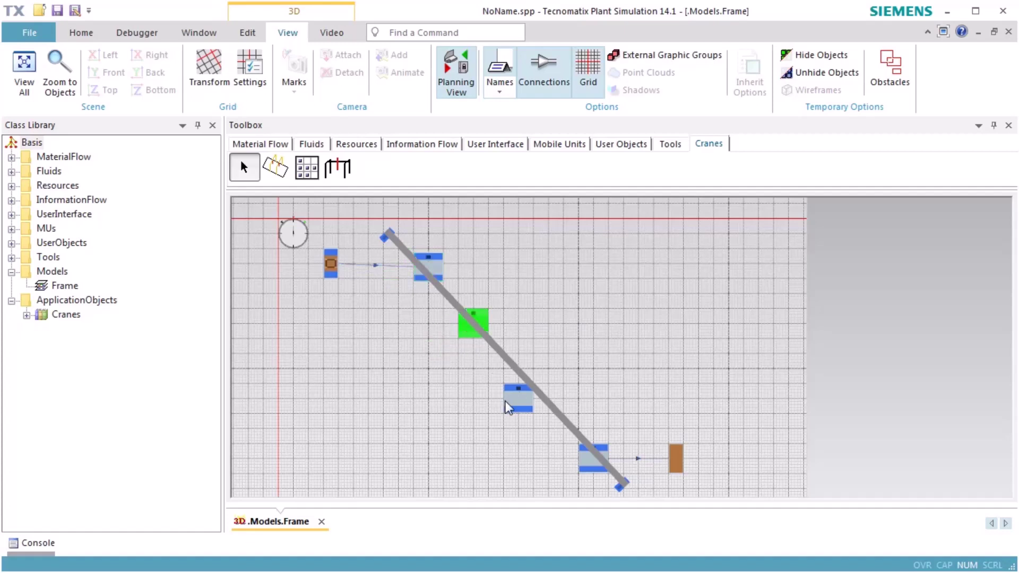
pyautogui.moveTo(509, 405); pyautogui.dragTo(527, 386)
pyautogui.moveTo(586, 459); pyautogui.dragTo(600, 452)
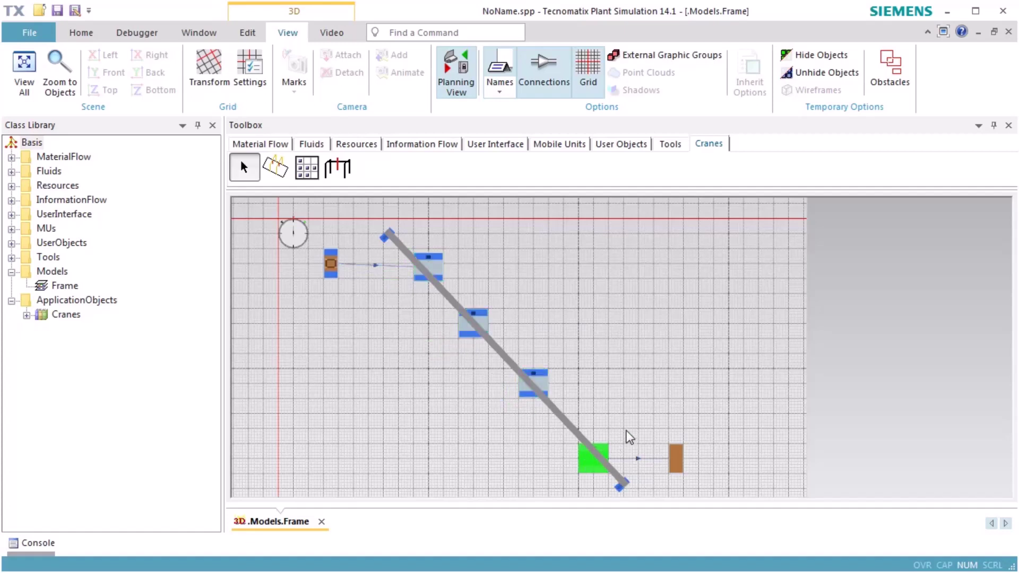
pyautogui.press('Up')
pyautogui.press('Up')
pyautogui.press('Up')
# - Enable Double gripper on the GantryLoader's Gripper settings and confirm with OK
pyautogui.doubleClick(576, 429)
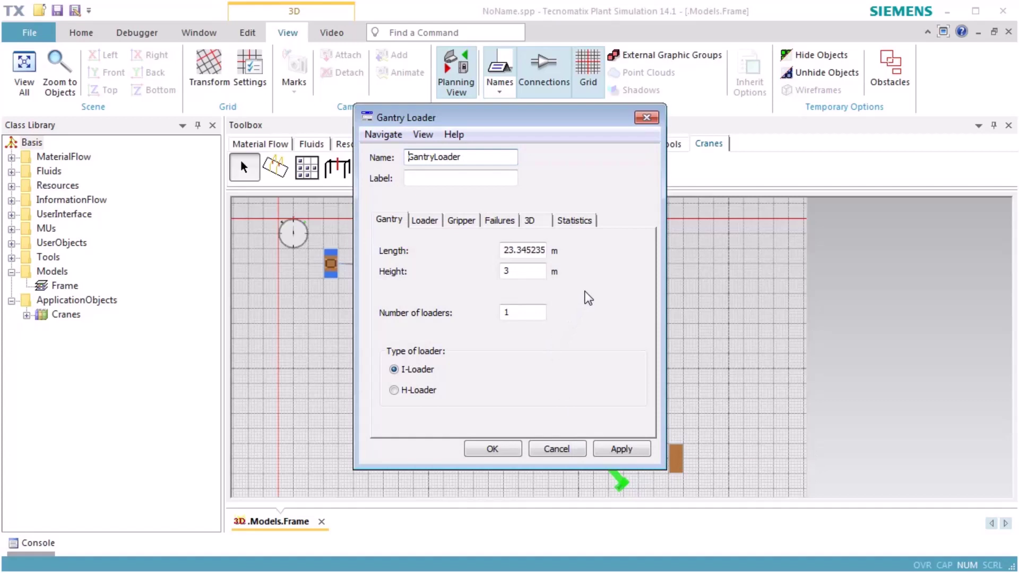
pyautogui.click(459, 227)
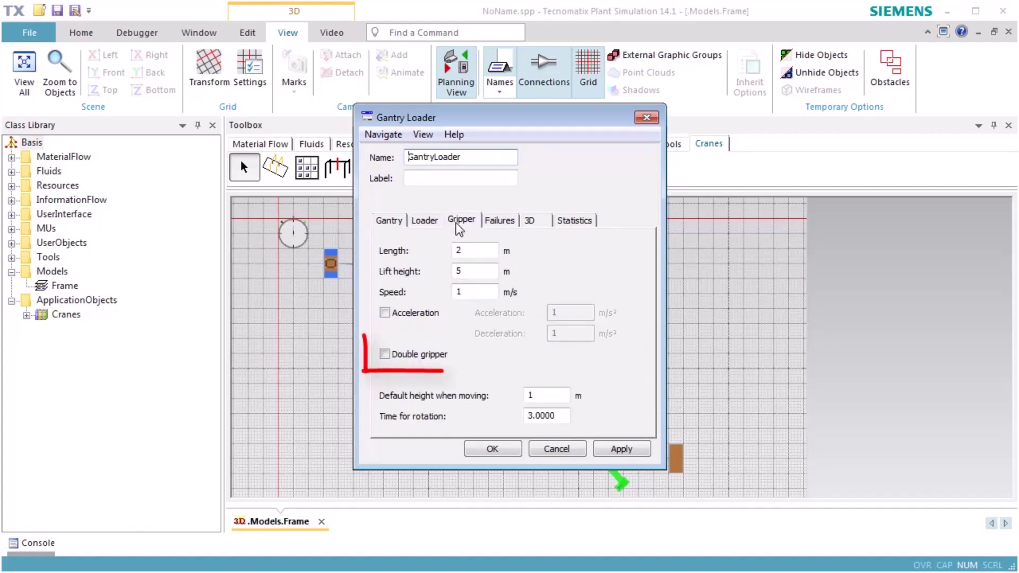
pyautogui.click(406, 355)
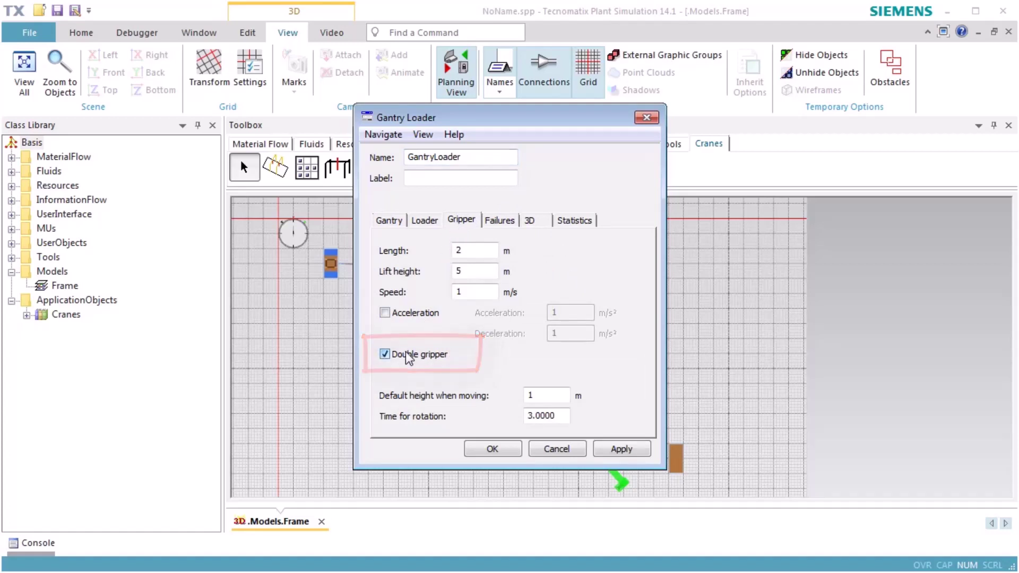
pyautogui.click(474, 451)
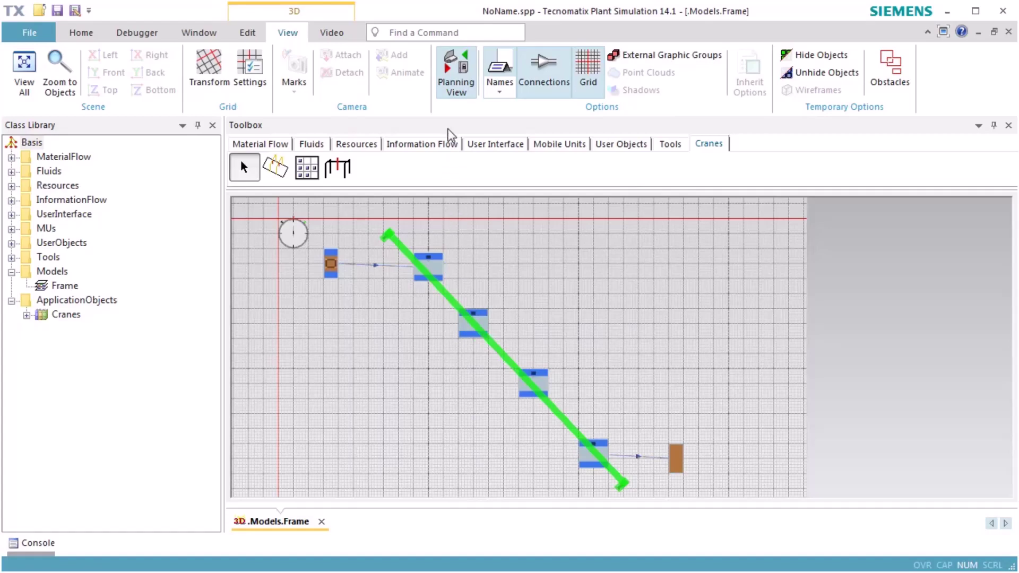
# - Turn off Planning View, then orbit and pan the 3D view to show the whole gantry line
pyautogui.click(450, 90)
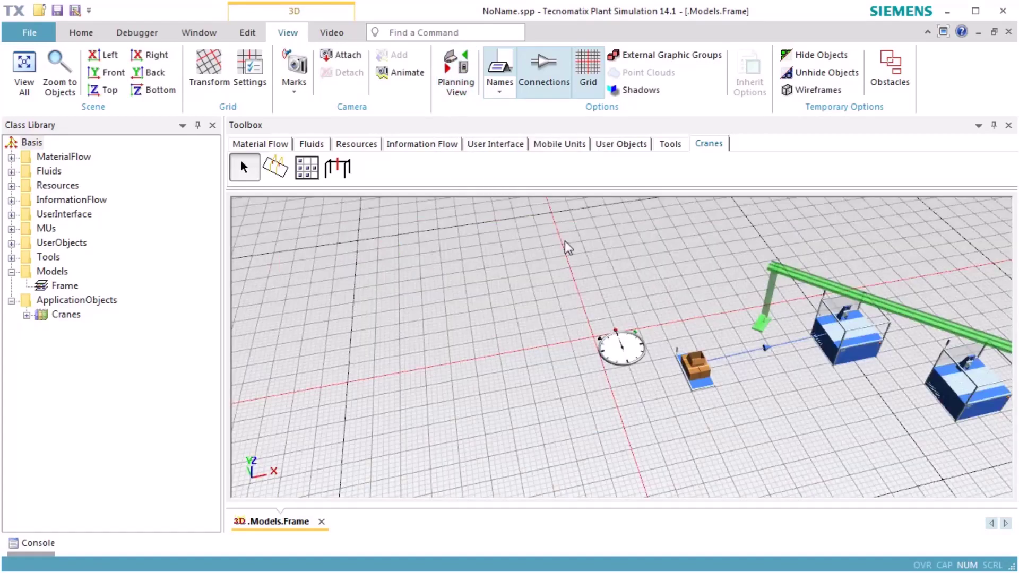
pyautogui.moveTo(822, 407); pyautogui.dragTo(628, 334)
pyautogui.moveTo(713, 381); pyautogui.dragTo(483, 382)
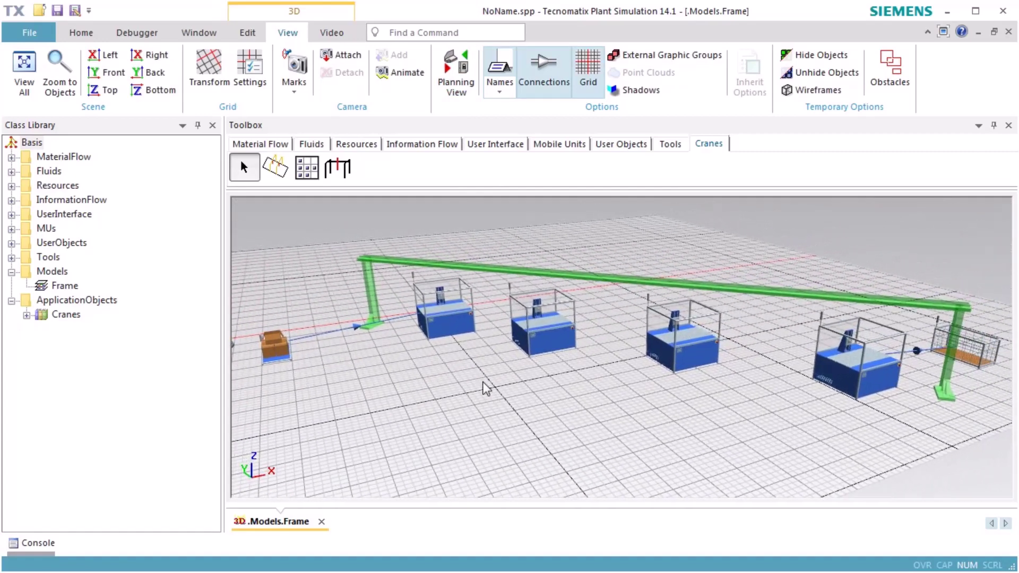
# - Insert a Method near the first station, rename it onExit, and make it Station's exit control
pyautogui.click(444, 144)
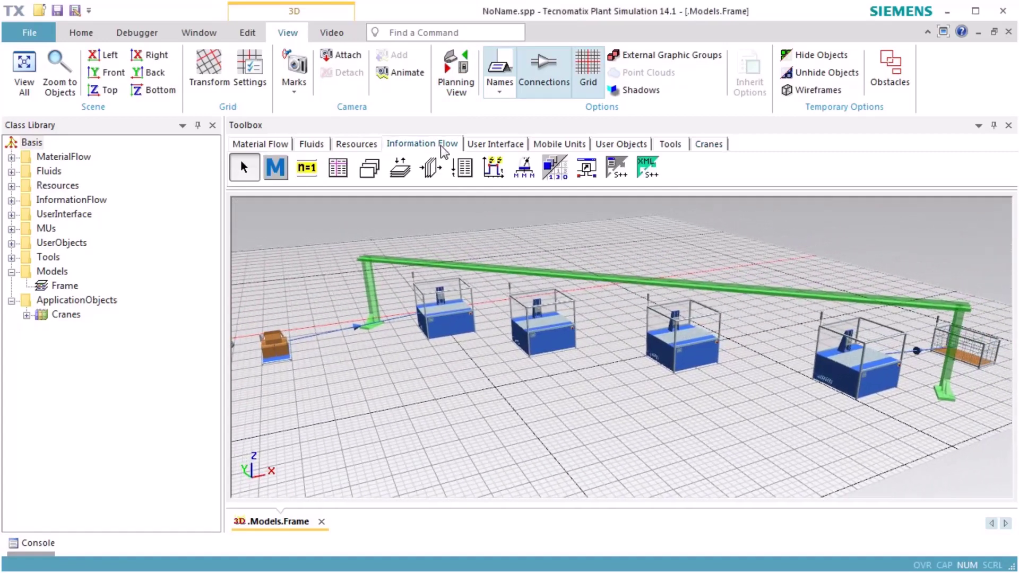
pyautogui.click(276, 167)
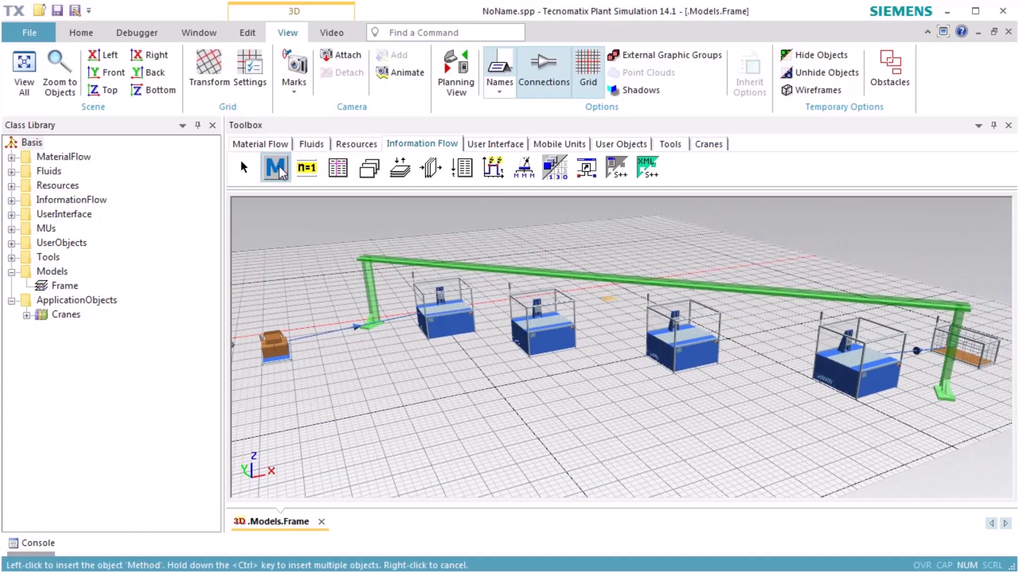
pyautogui.click(439, 371)
pyautogui.press('F2')
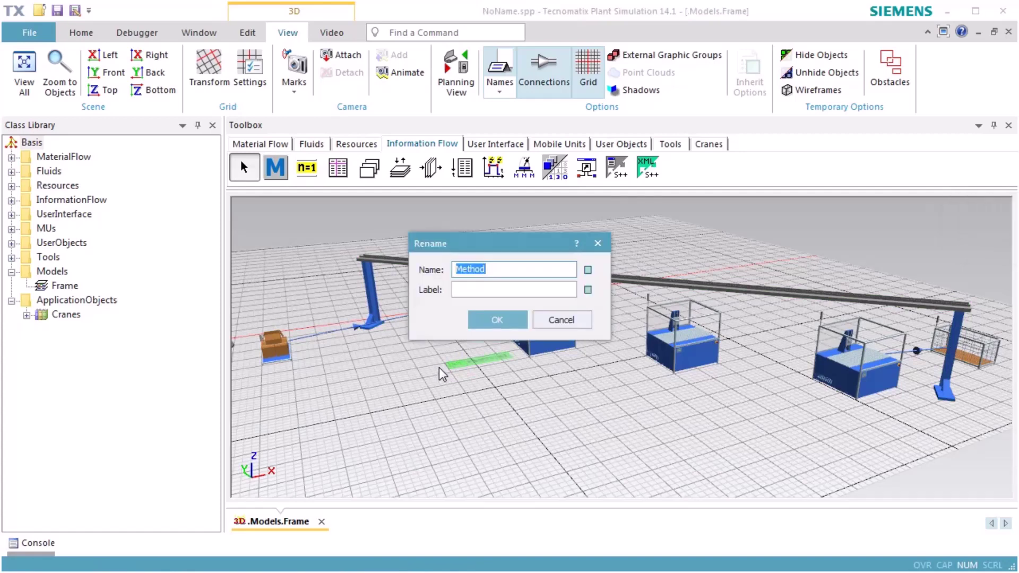
pyautogui.write('onExit')
pyautogui.press('Return')
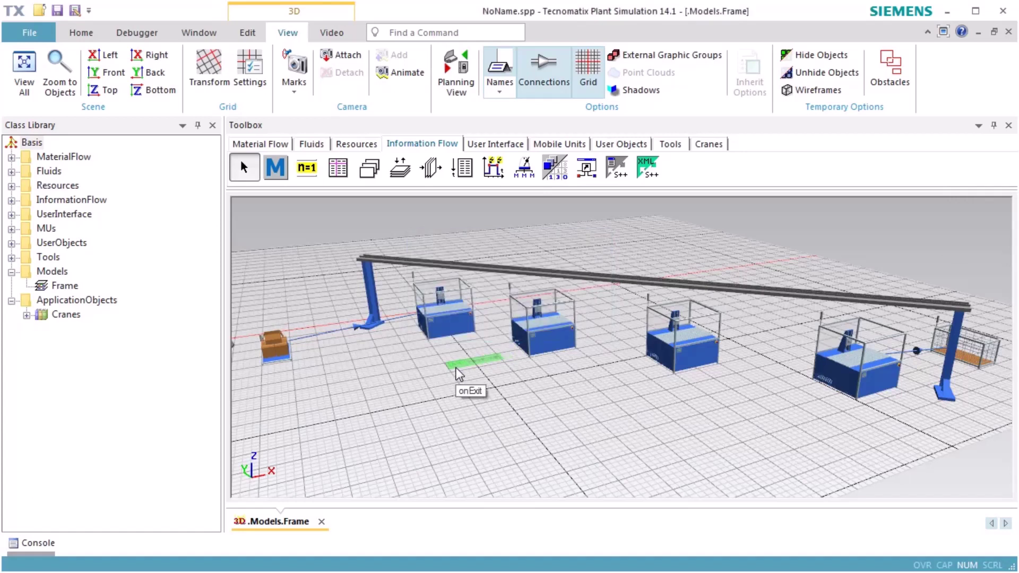
pyautogui.moveTo(457, 369); pyautogui.dragTo(448, 314)
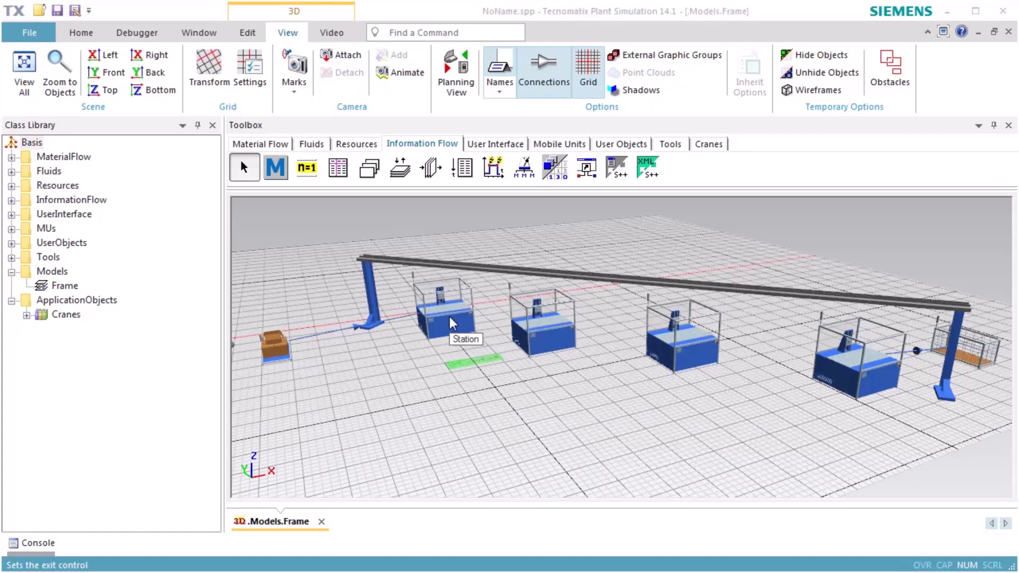
# - Replace onExit's default code with the declaration var Gantry : object := GantryLoader
pyautogui.doubleClick(466, 361)
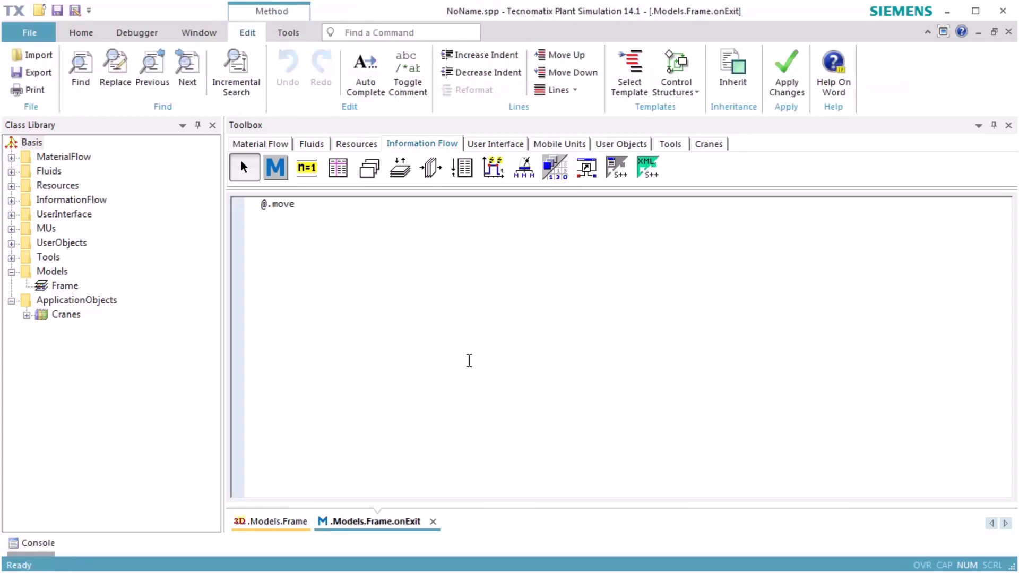
pyautogui.hotkey('ctrl', 'a')
pyautogui.press('Delete')
pyautogui.write('var Gantry : object := Gantry')
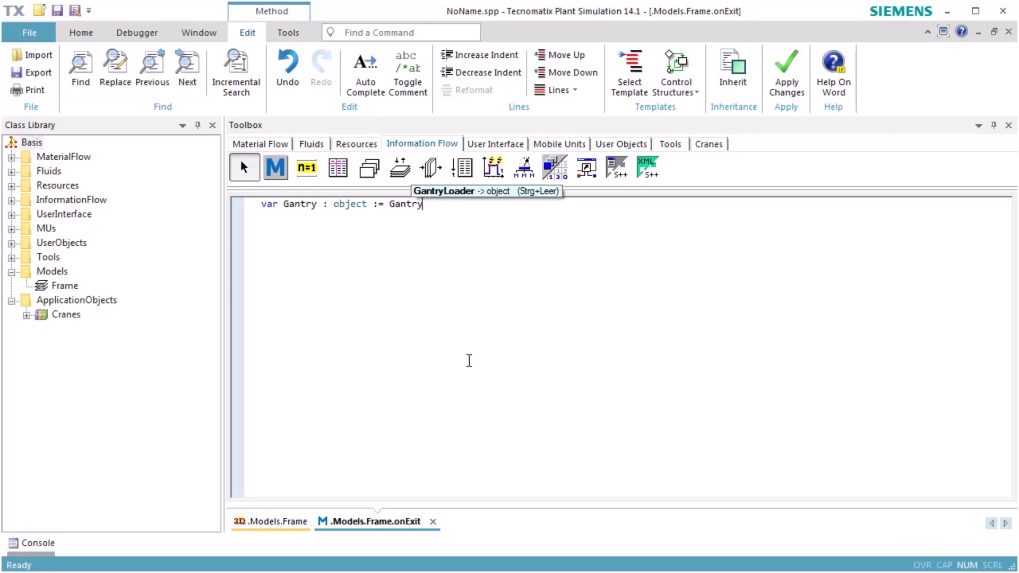
pyautogui.hotkey('ctrl', 'space')
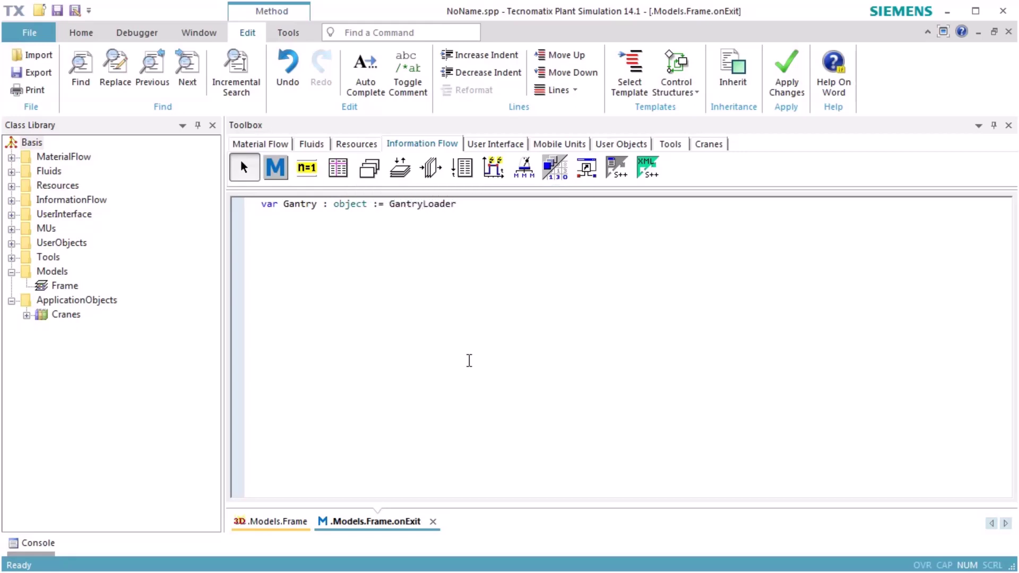
# - Declare Loader := Gantry.Loader1 and step := 1, add waituntil Loader.state="idle", and begin Repeat switch step
pyautogui.press('Return')
pyautogui.write('var Loader : object := Gantry.Loader1')
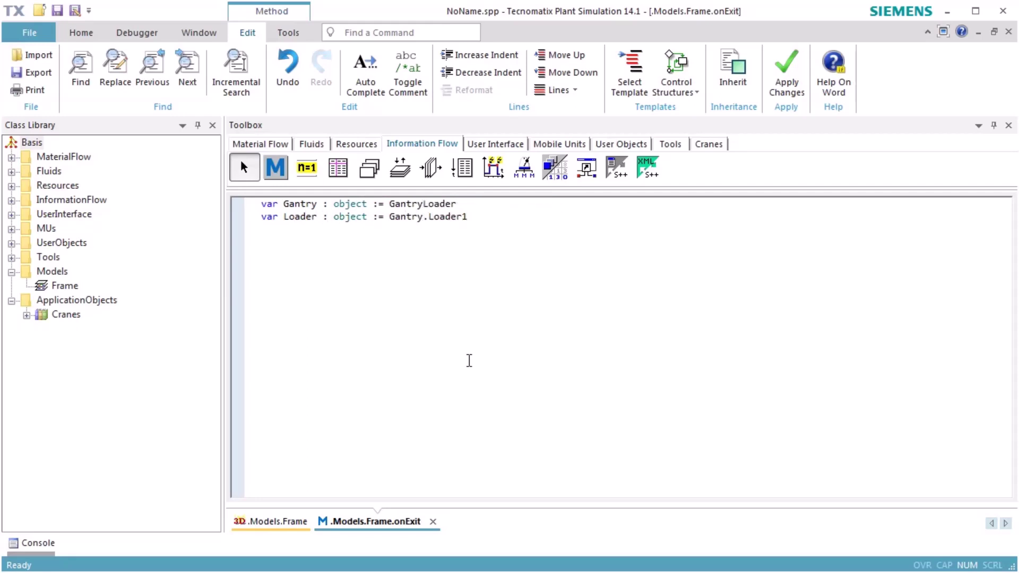
pyautogui.press('Return')
pyautogui.write('var step : integer := 1 ')
pyautogui.write('waituntil Loa')
pyautogui.write('der.state="idle" ')
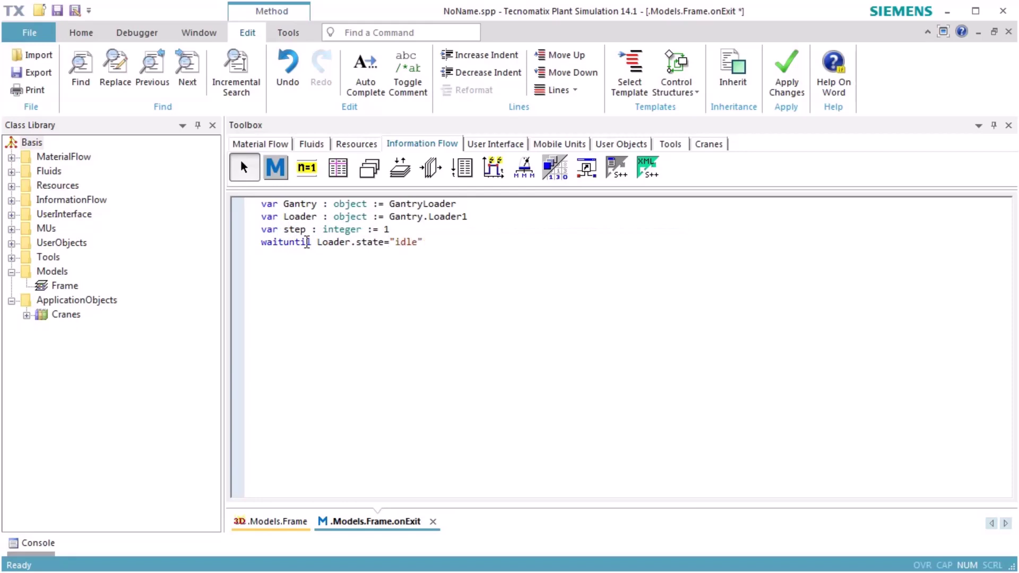
pyautogui.write('Repeat     ')
pyautogui.write('switch step')
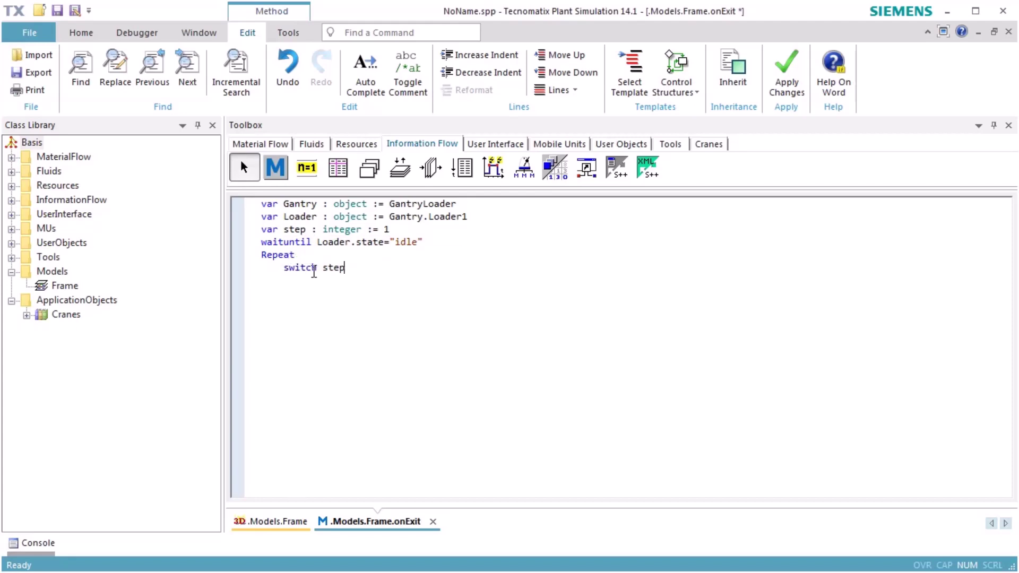
# - Write case 1 picking from Station, and case 2 setting step := 99 when Station1 is unoccupied
pyautogui.write('case 1')
pyautogui.press('Return')
pyautogui.write('Loader.pickMuFr')
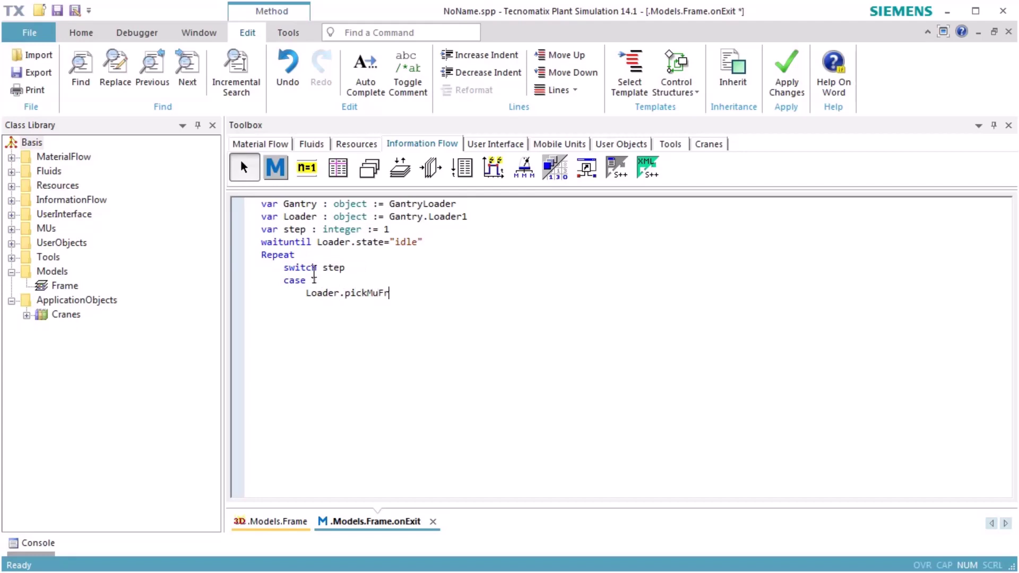
pyautogui.write('om(Station)      c')
pyautogui.write('ase 2')
pyautogui.press('Return')
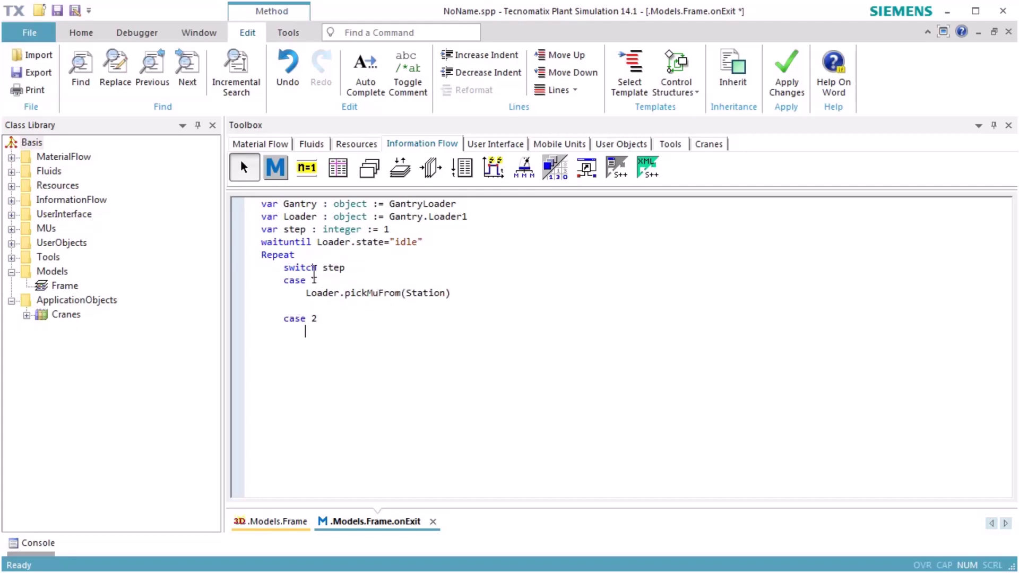
pyautogui.write('if not Station1.')
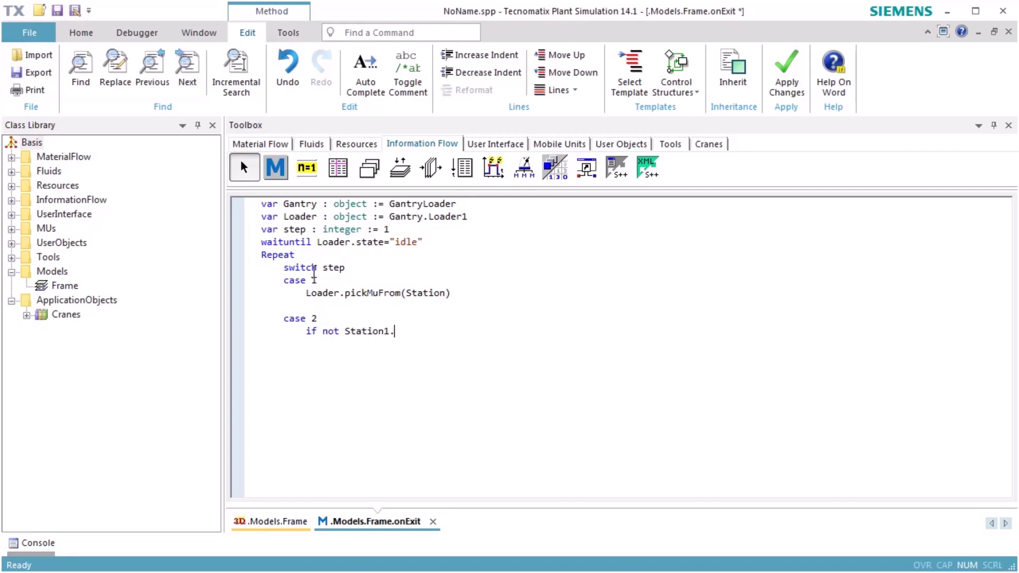
pyautogui.write('occupied then')
pyautogui.press('Return')
pyautogui.write('step := 99')
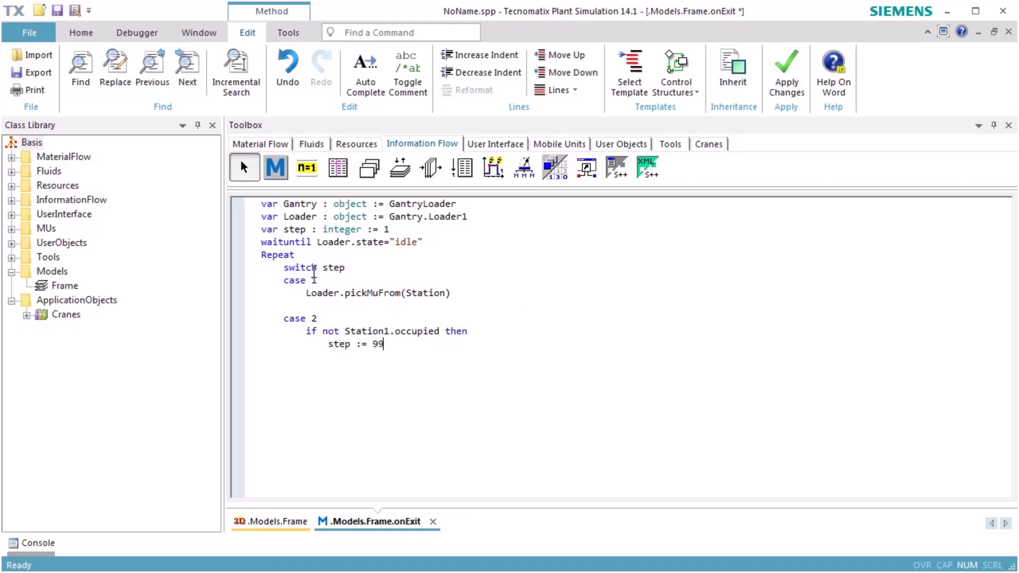
pyautogui.write(' end')
pyautogui.press('Return')
# - Add loader.replaceMuAt(Station1), then case 3 with a Station2 occupied check and Loader.replaceMuAt(Station2)
pyautogui.write('loader.replaceMuAt(Station1)      ')
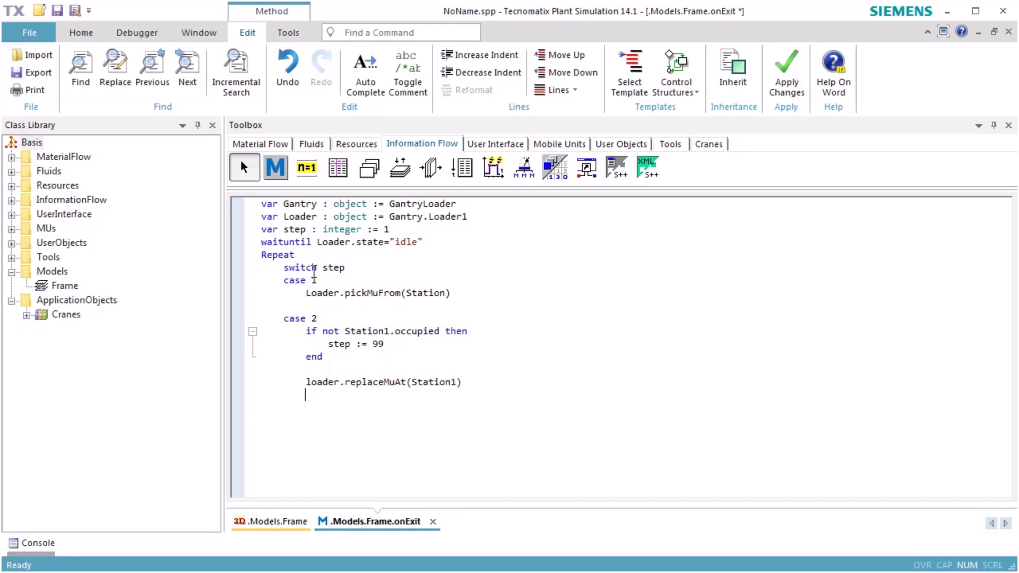
pyautogui.write('case 3')
pyautogui.press('Return')
pyautogui.write('if not Stati')
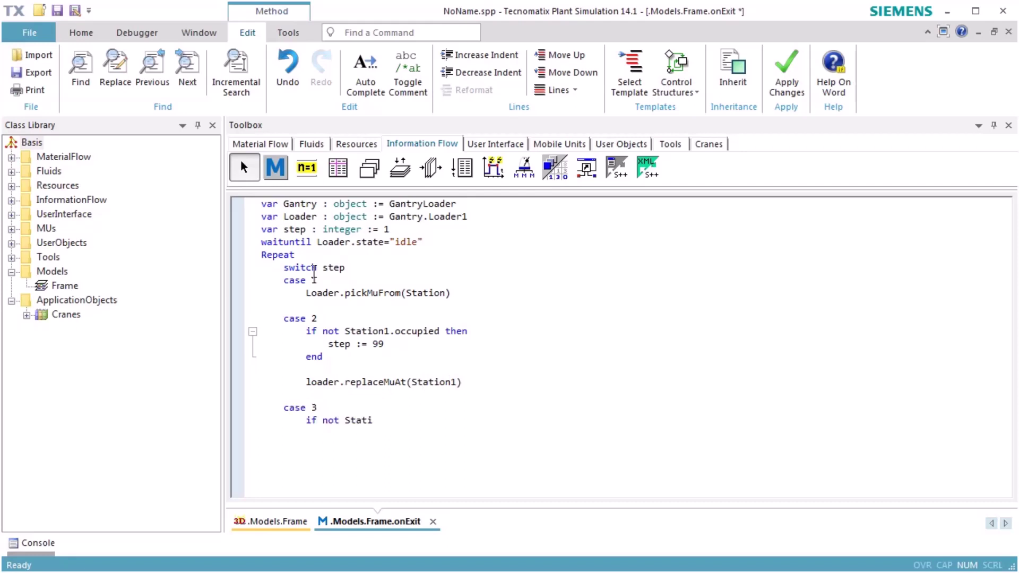
pyautogui.write('on2.occupied then')
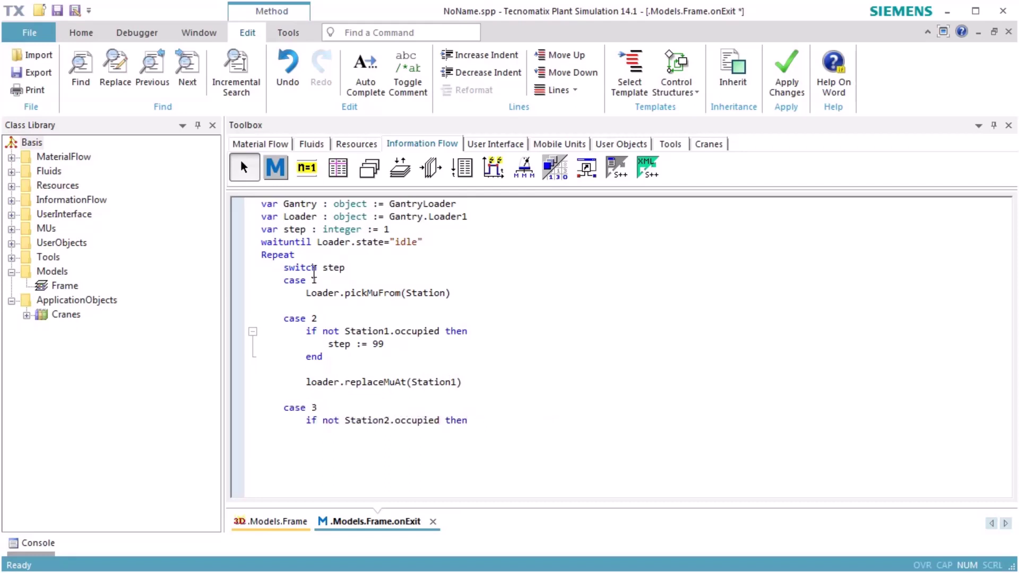
pyautogui.press('Return')
pyautogui.write('step := 99')
pyautogui.press('Return')
pyautogui.write('end')
pyautogui.press('Return')
pyautogui.write('Loader.replace')
pyautogui.write('MuAt(Station2')
# - Add case 4 placing the part with Loader.placeMuAt(Station3)
pyautogui.press('Return')
pyautogui.write('case 4')
pyautogui.press('Return')
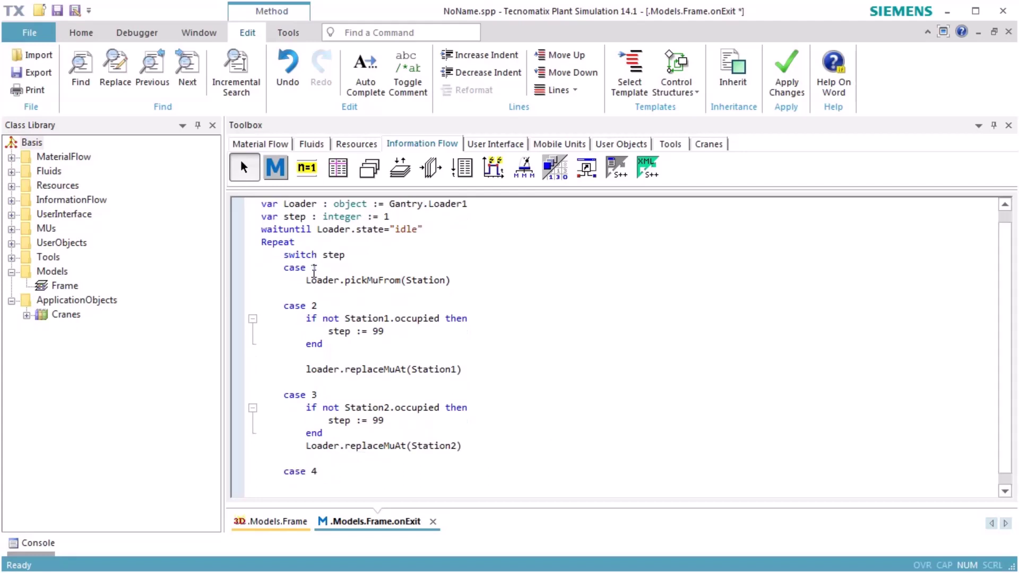
pyautogui.write('Loader.placeMuAt(Station3')
pyautogui.press('Return')
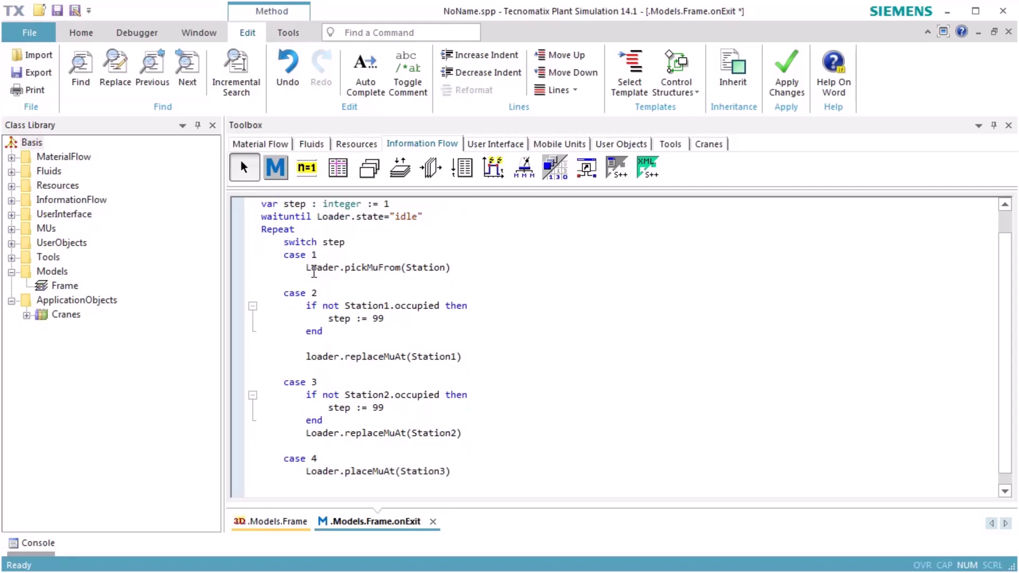
# - Add an else branch with Loader.endsequence and exitLoop, then close the switch with end
pyautogui.press('Return')
pyautogui.write('else')
pyautogui.press('Return')
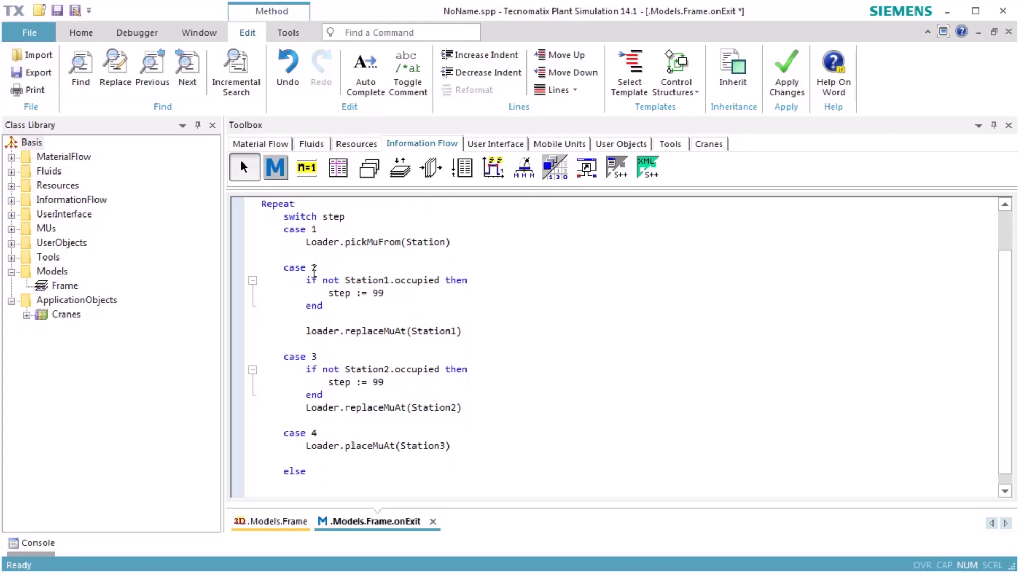
pyautogui.write('Loader.endsequence')
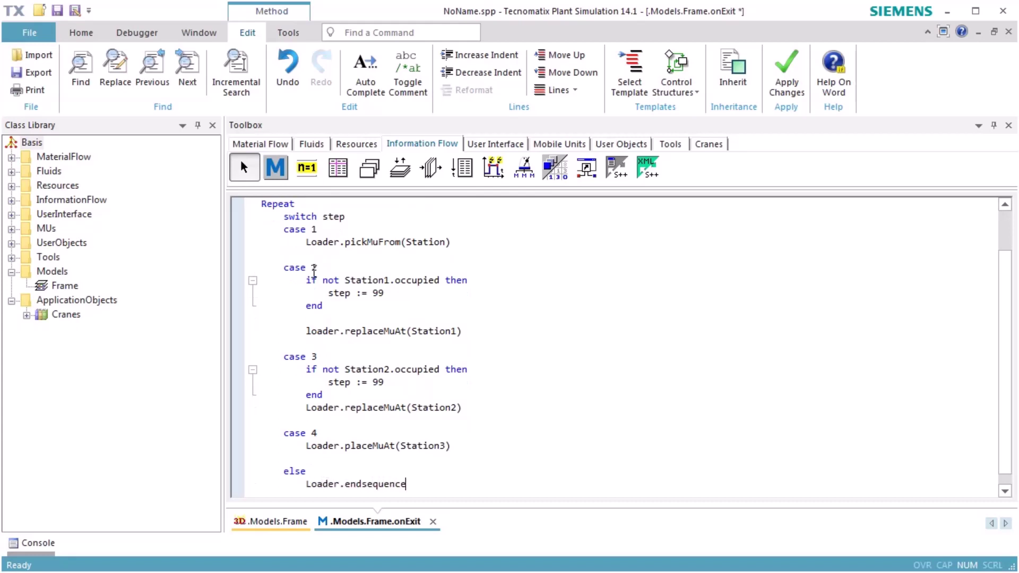
pyautogui.press('Return')
pyautogui.write('exitLoop')
pyautogui.press('Return')
pyautogui.write('end')
pyautogui.press('Return')
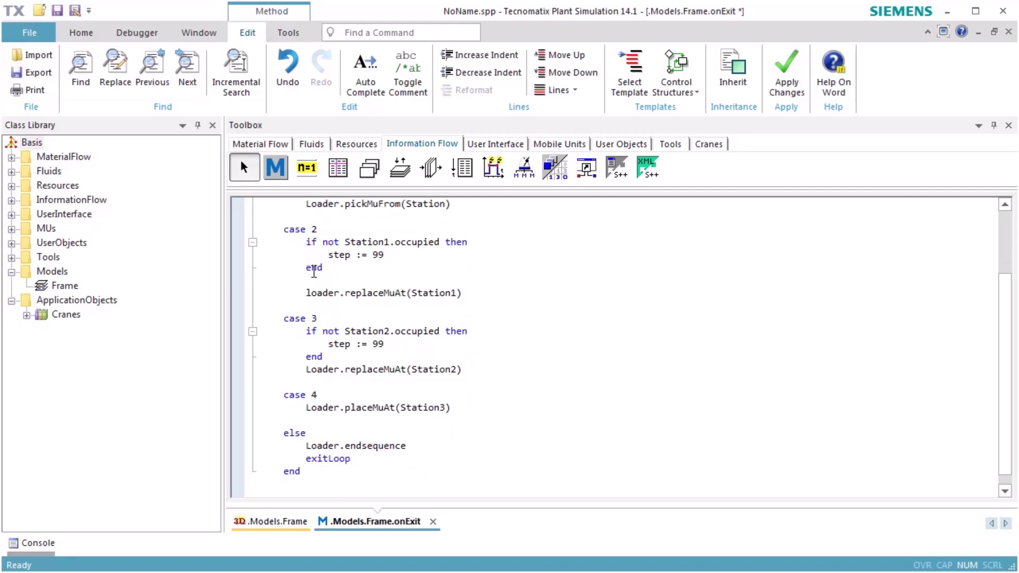
# - Add waituntil Loader.state="idle" or "waiting", step += 1 and until false, then apply with F7
pyautogui.write('waituntil Loader.state=')
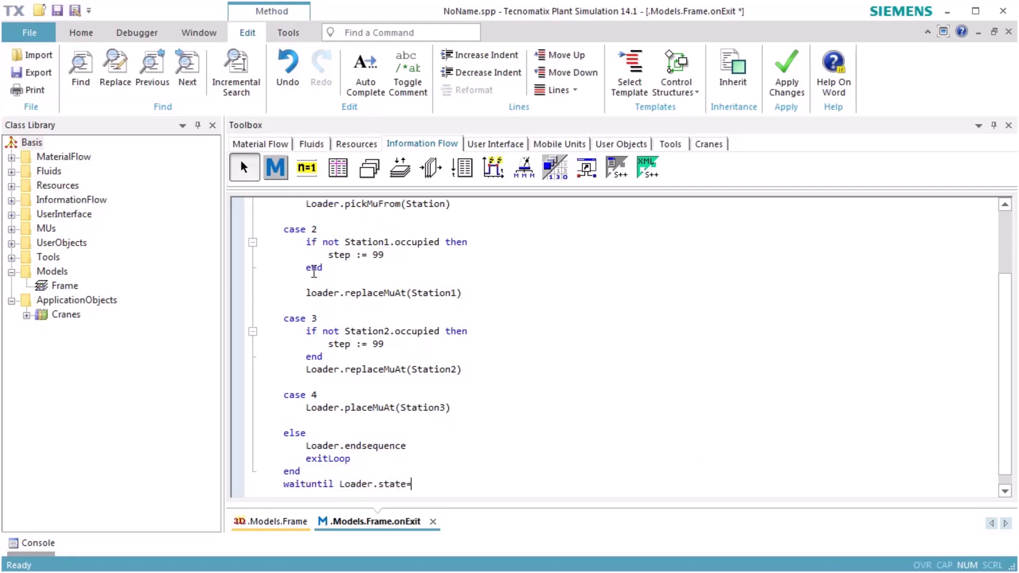
pyautogui.write('"idle" or Loader.state="waiting"')
pyautogui.press('Return')
pyautogui.press('Return')
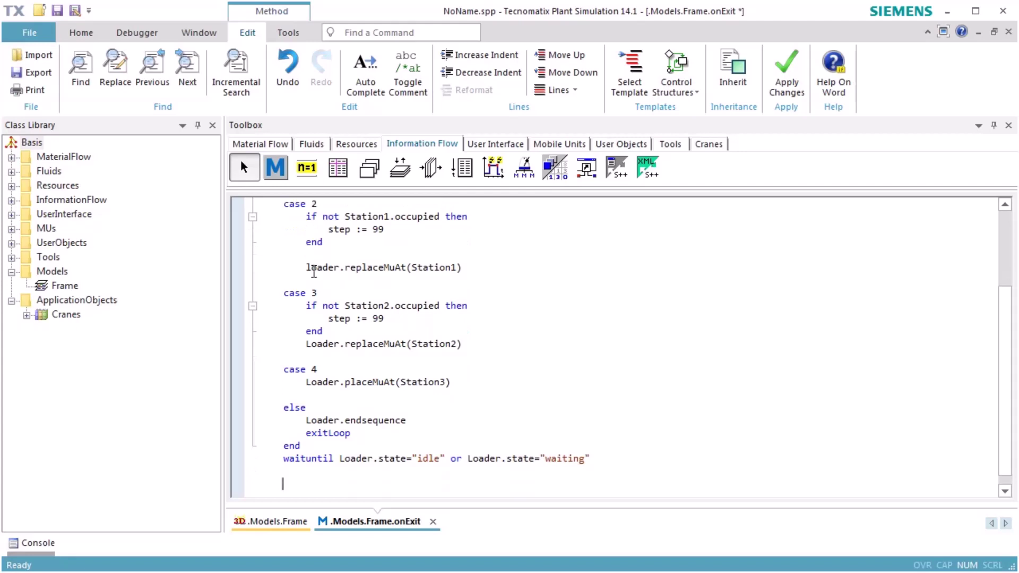
pyautogui.write('step += 1')
pyautogui.press('Return')
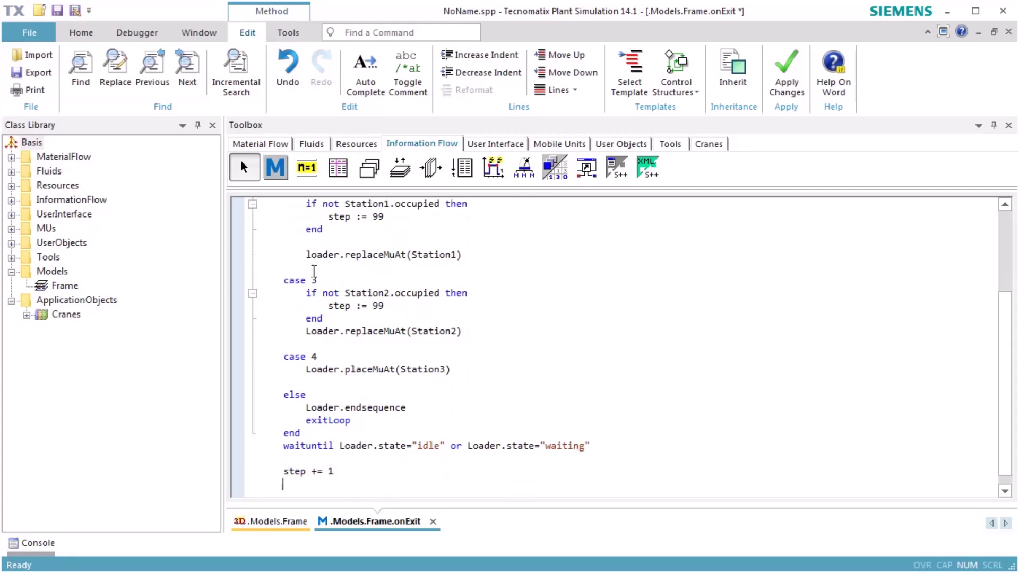
pyautogui.write('until false')
pyautogui.press('Return')
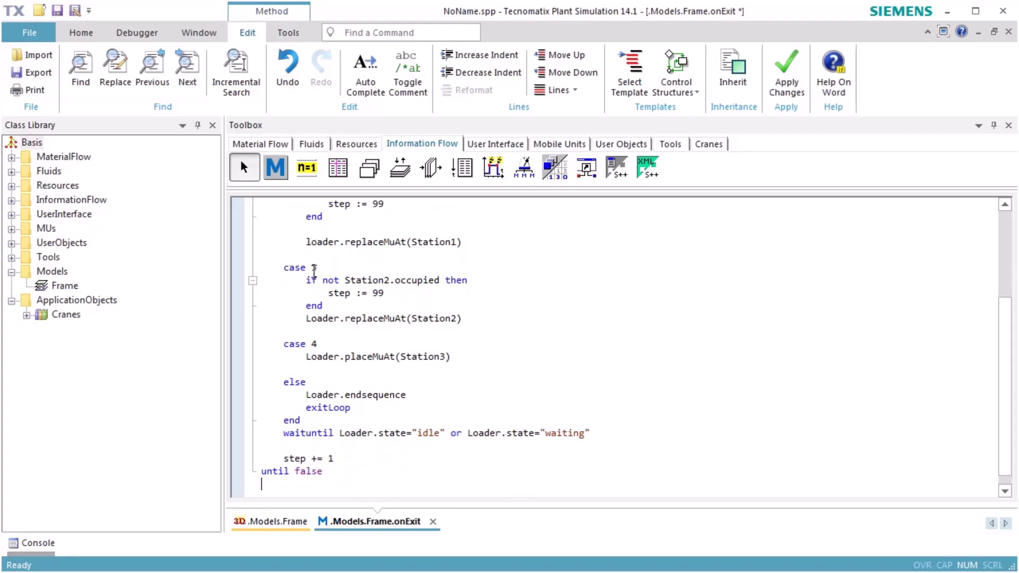
pyautogui.press('F7')
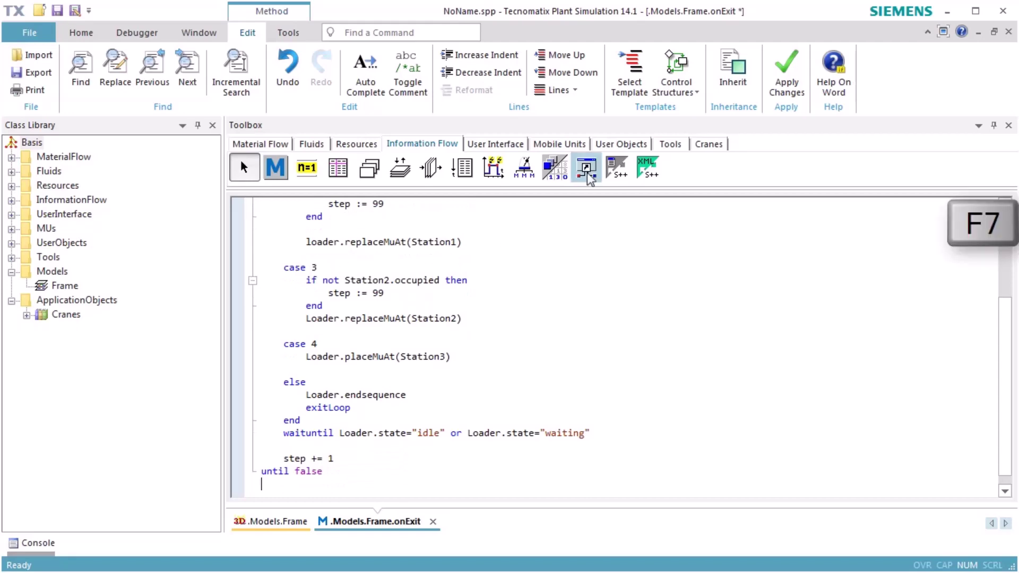
# - Close the onExit method, then reset and start the simulation from the 3D view
pyautogui.click(1009, 33)
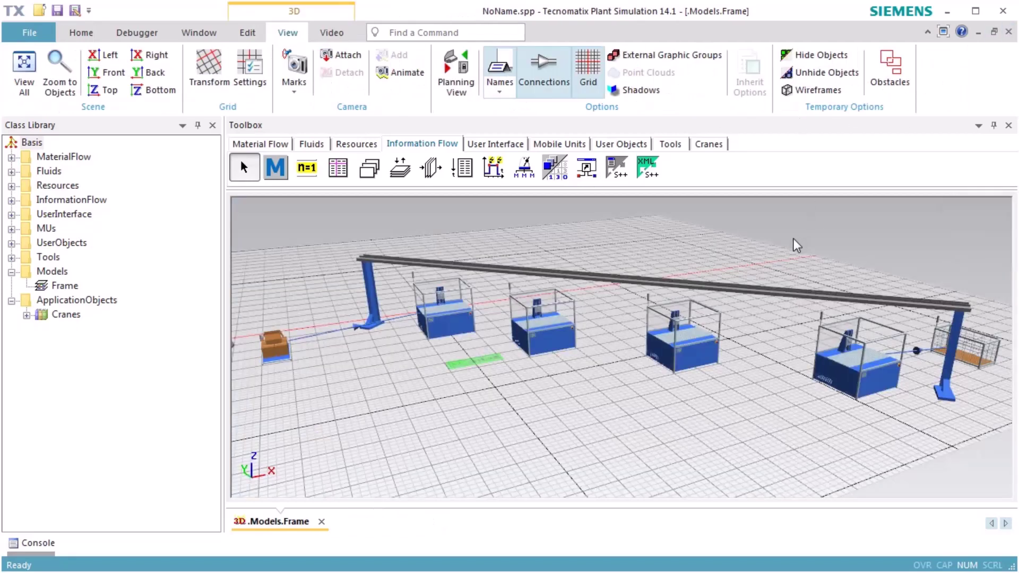
pyautogui.click(793, 240)
pyautogui.rightClick(794, 239)
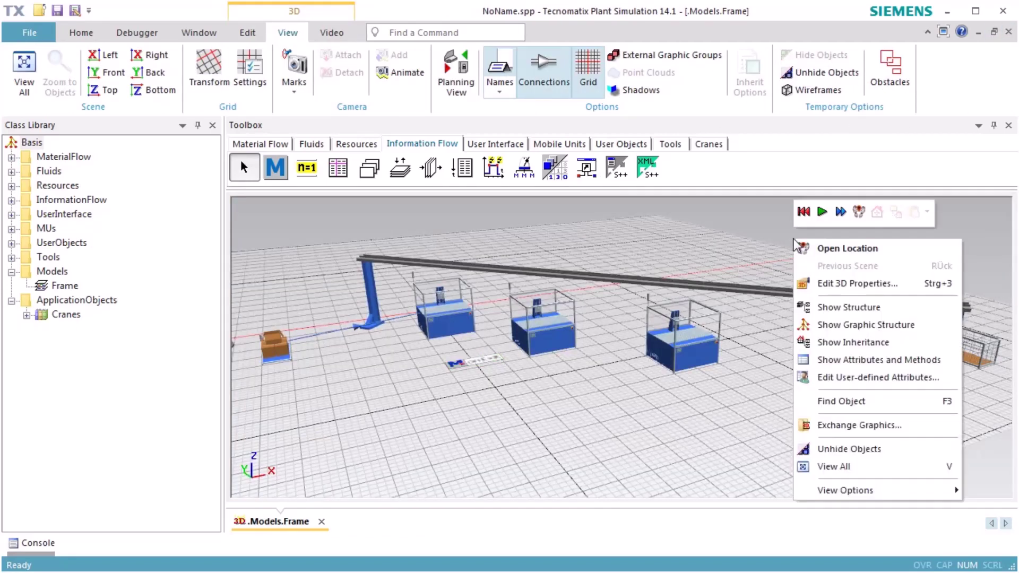
pyautogui.click(804, 212)
pyautogui.click(822, 212)
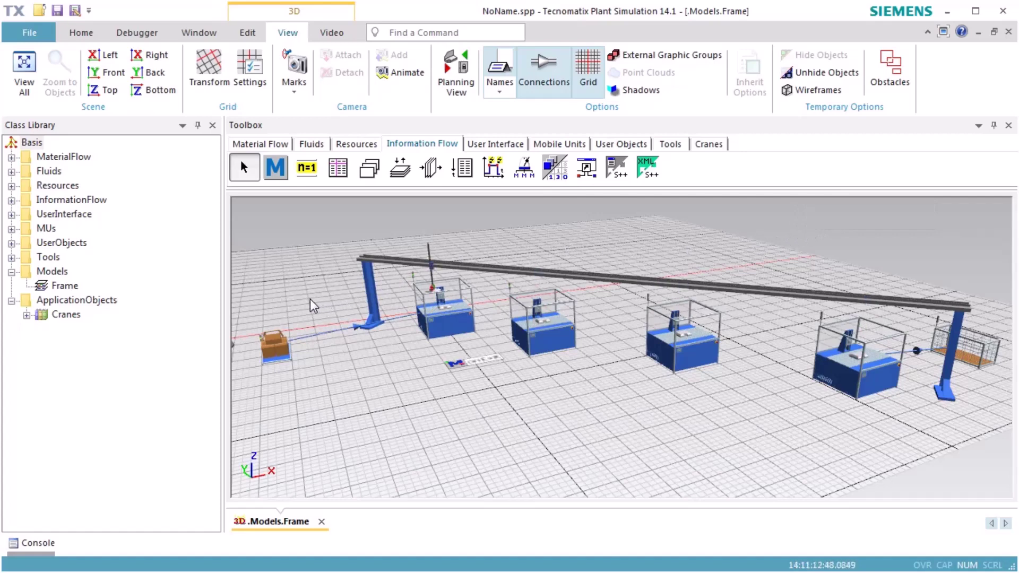
# - Inspect the EventController settings, then pan the 3D view back to the stations
pyautogui.moveTo(279, 293); pyautogui.dragTo(306, 360)
pyautogui.doubleClick(310, 358)
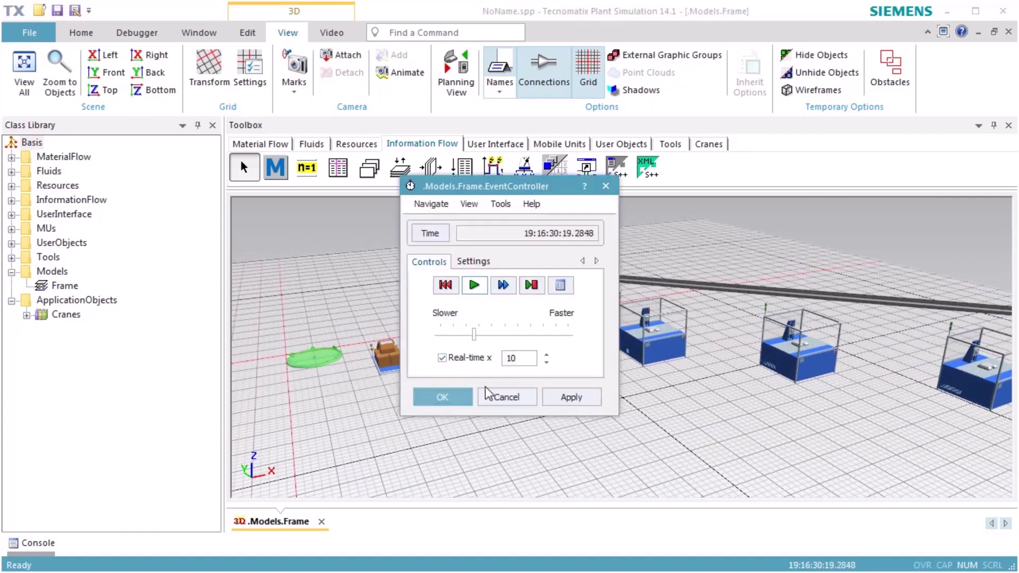
pyautogui.click(462, 397)
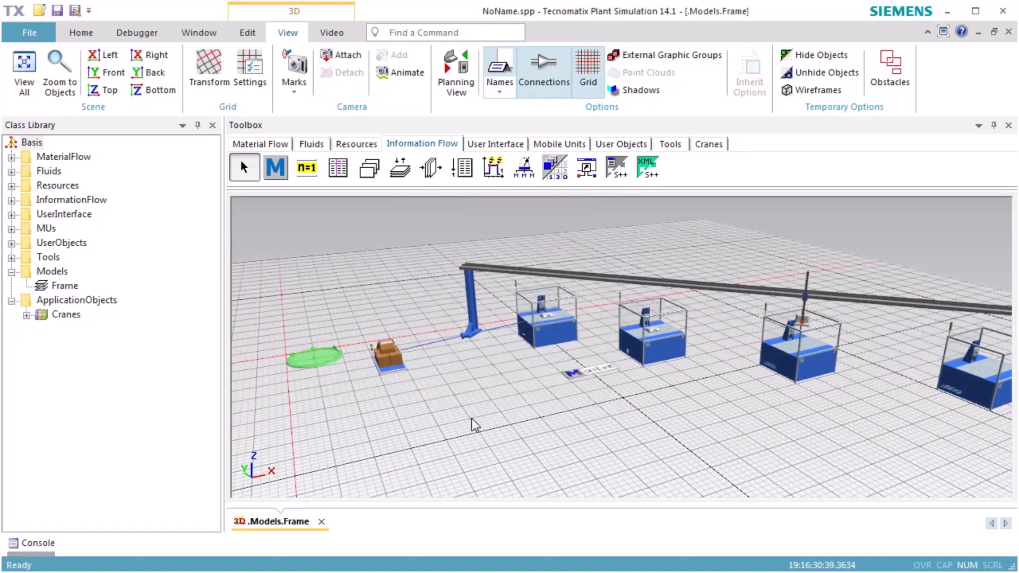
pyautogui.moveTo(497, 429); pyautogui.dragTo(461, 406)
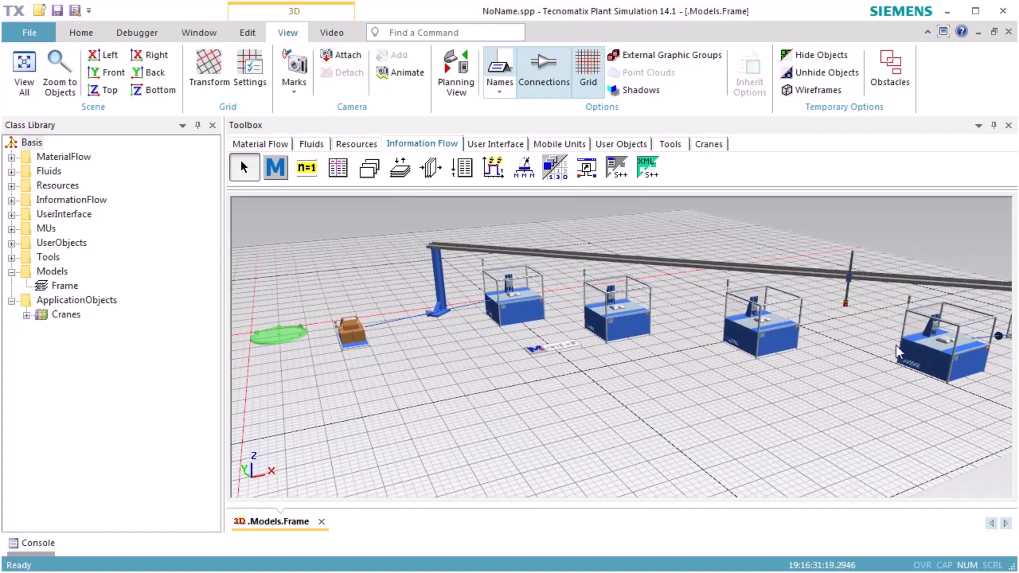